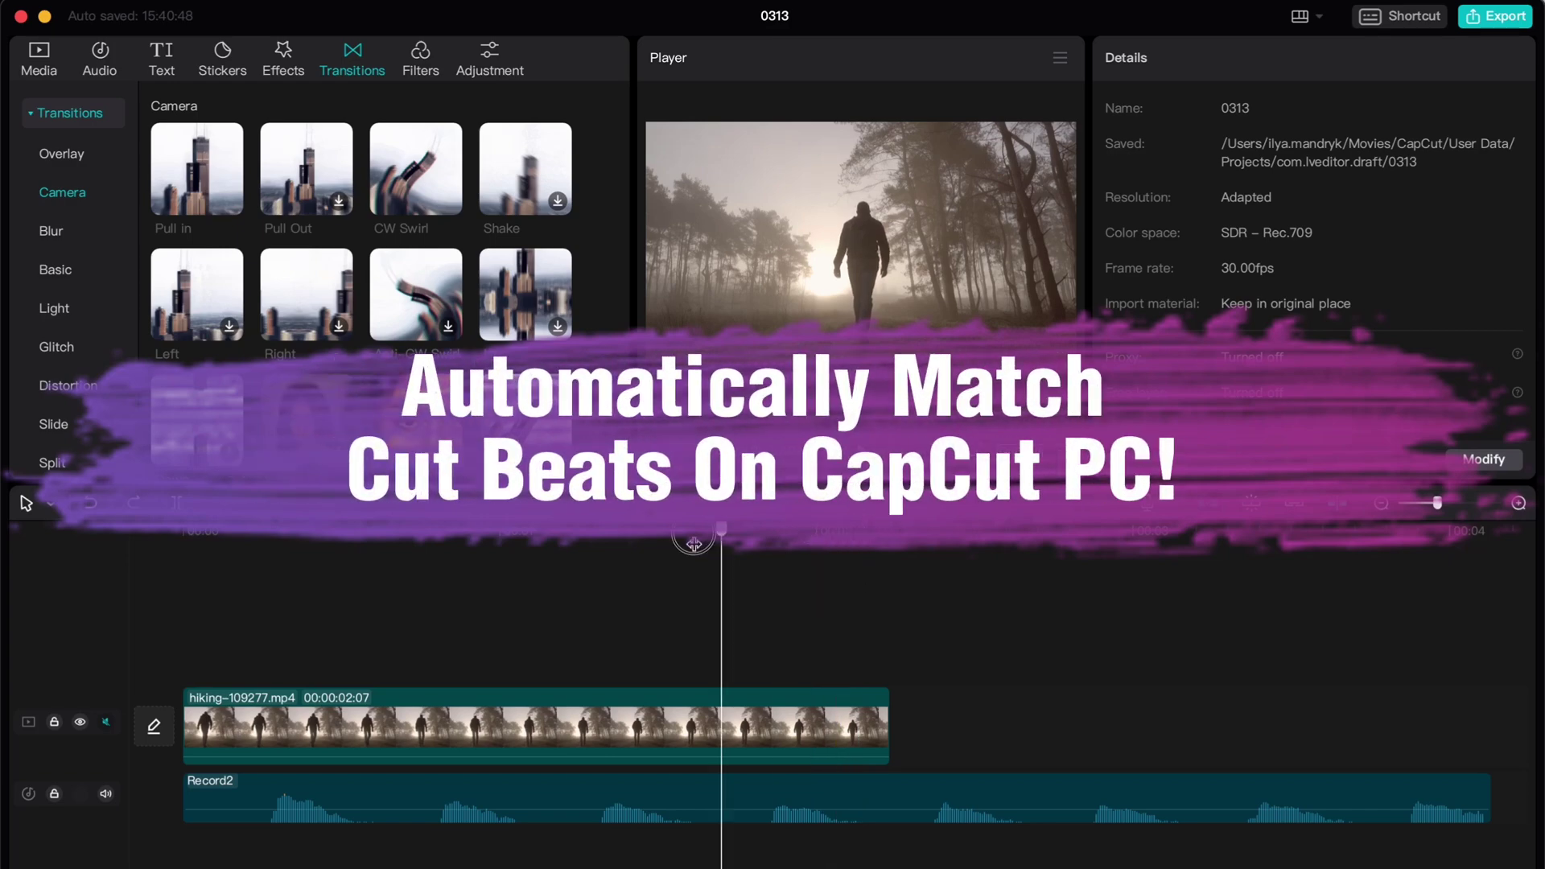
Step: Return the playhead to the start, select the hiking clip, and pick Record2 in Media
left_click_drag(694, 543, 137, 550)
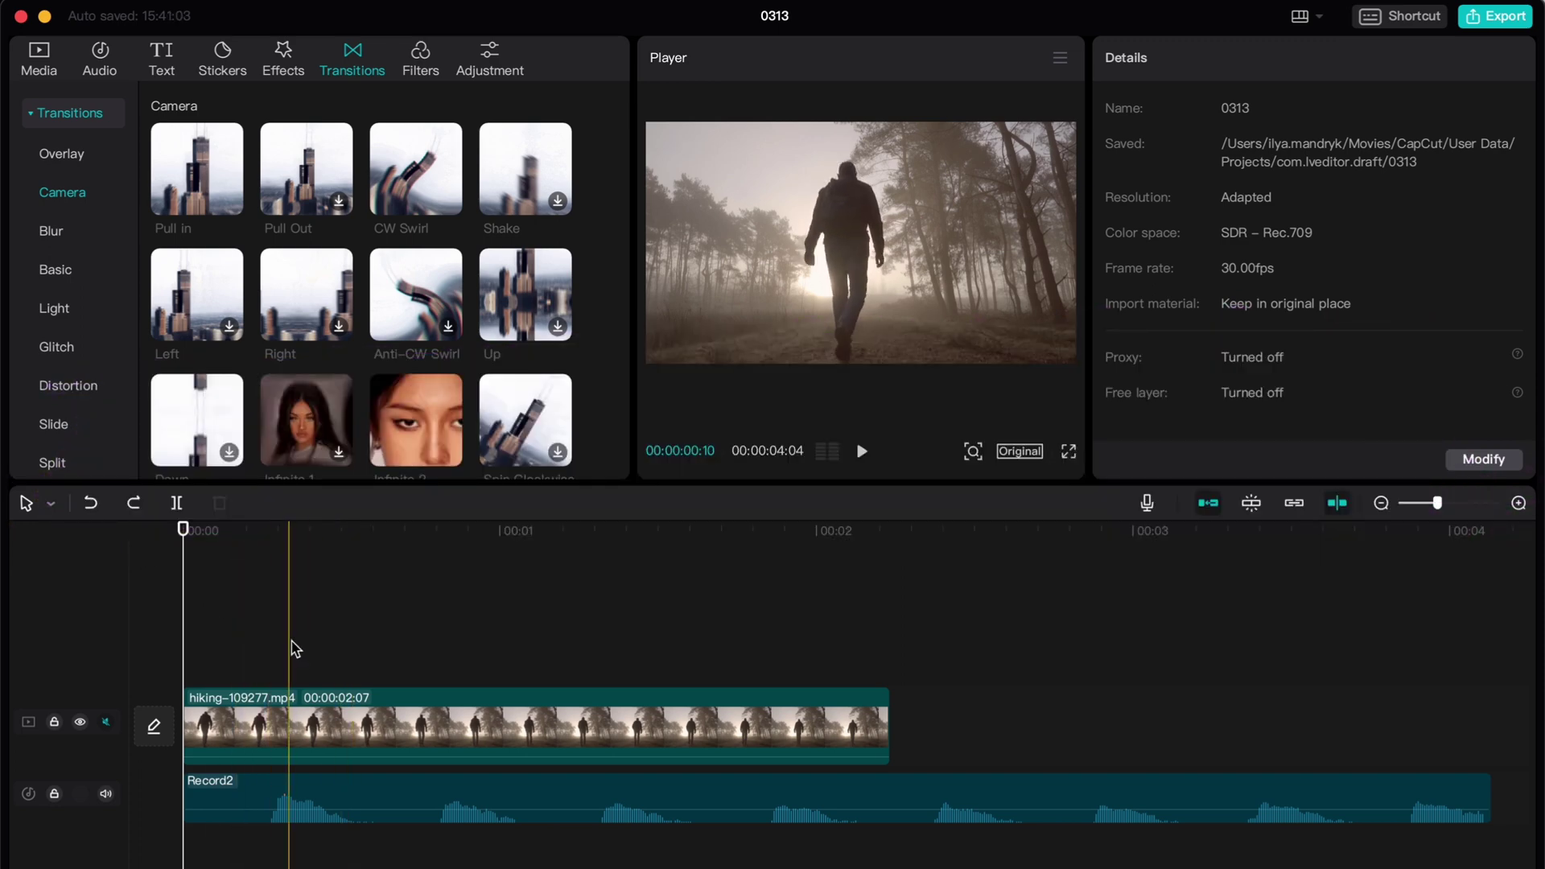
left_click(294, 724)
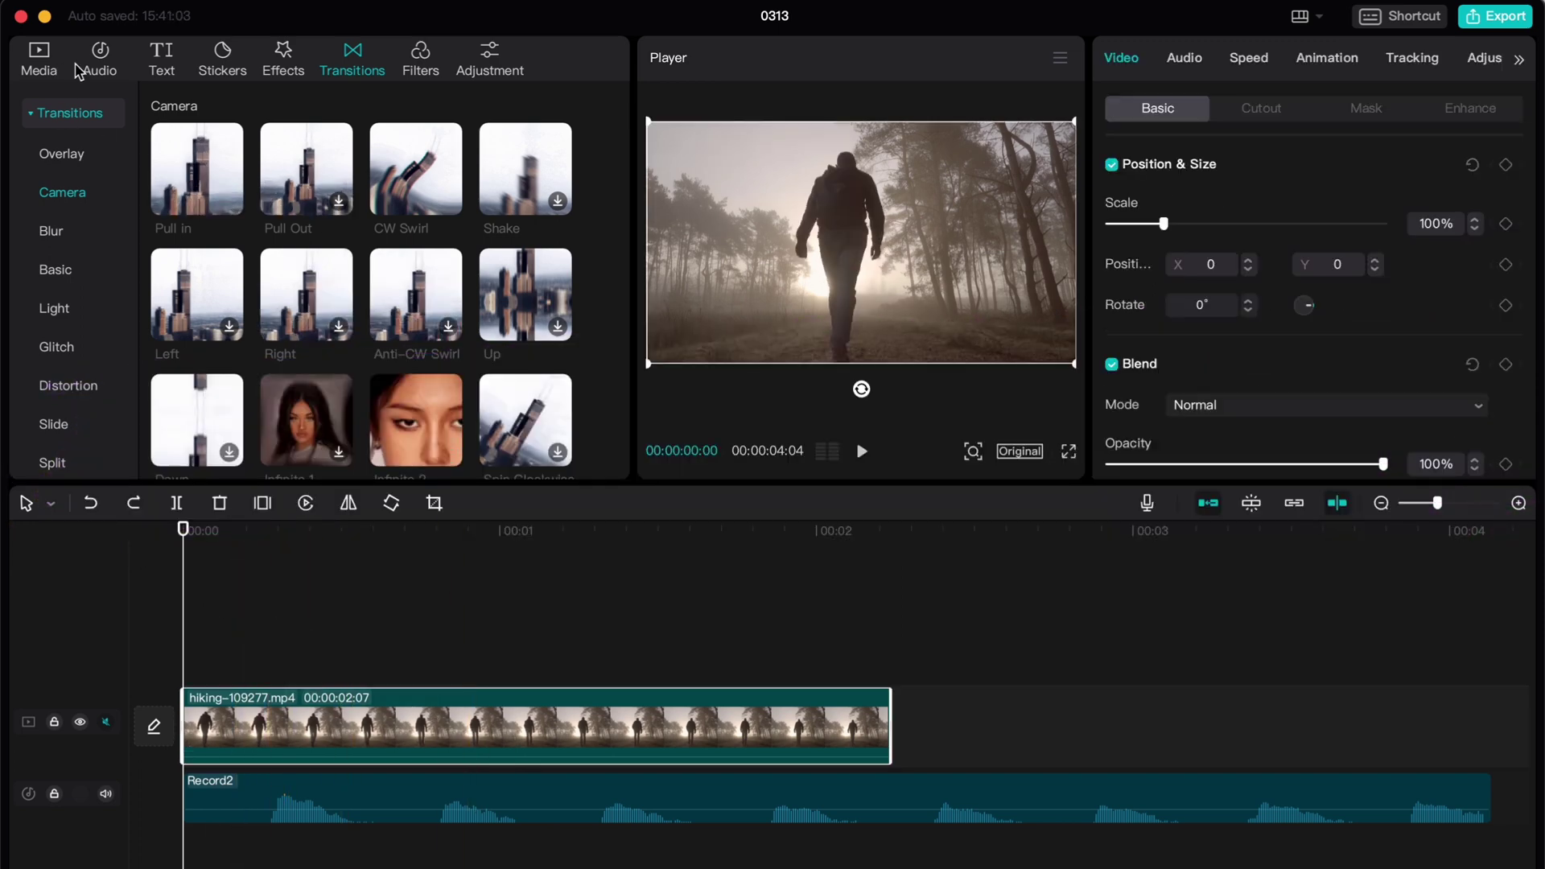
left_click(39, 60)
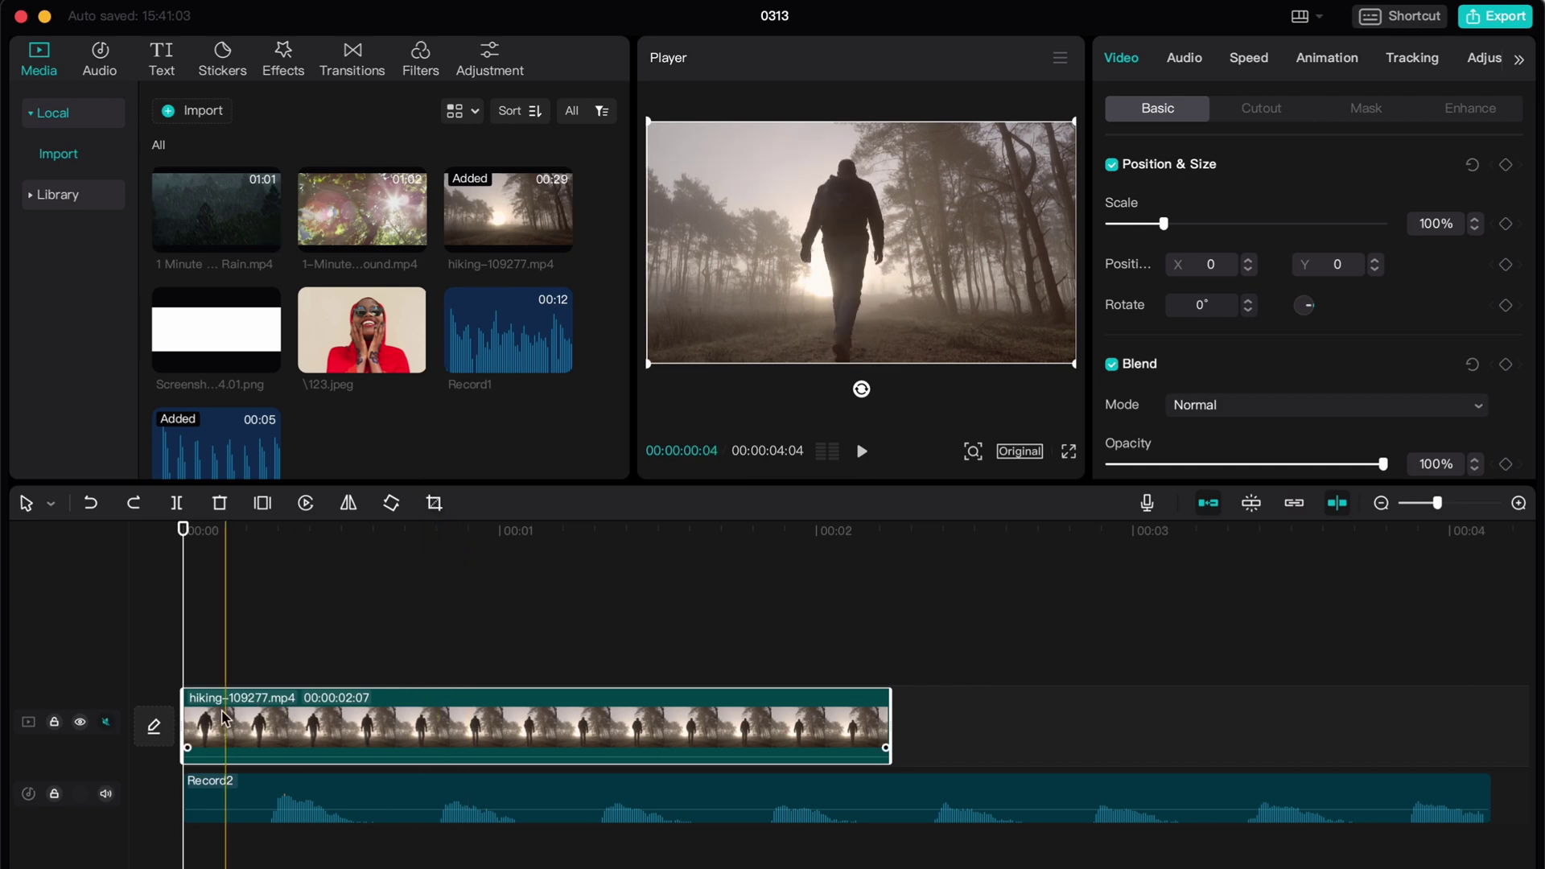
left_click(272, 812)
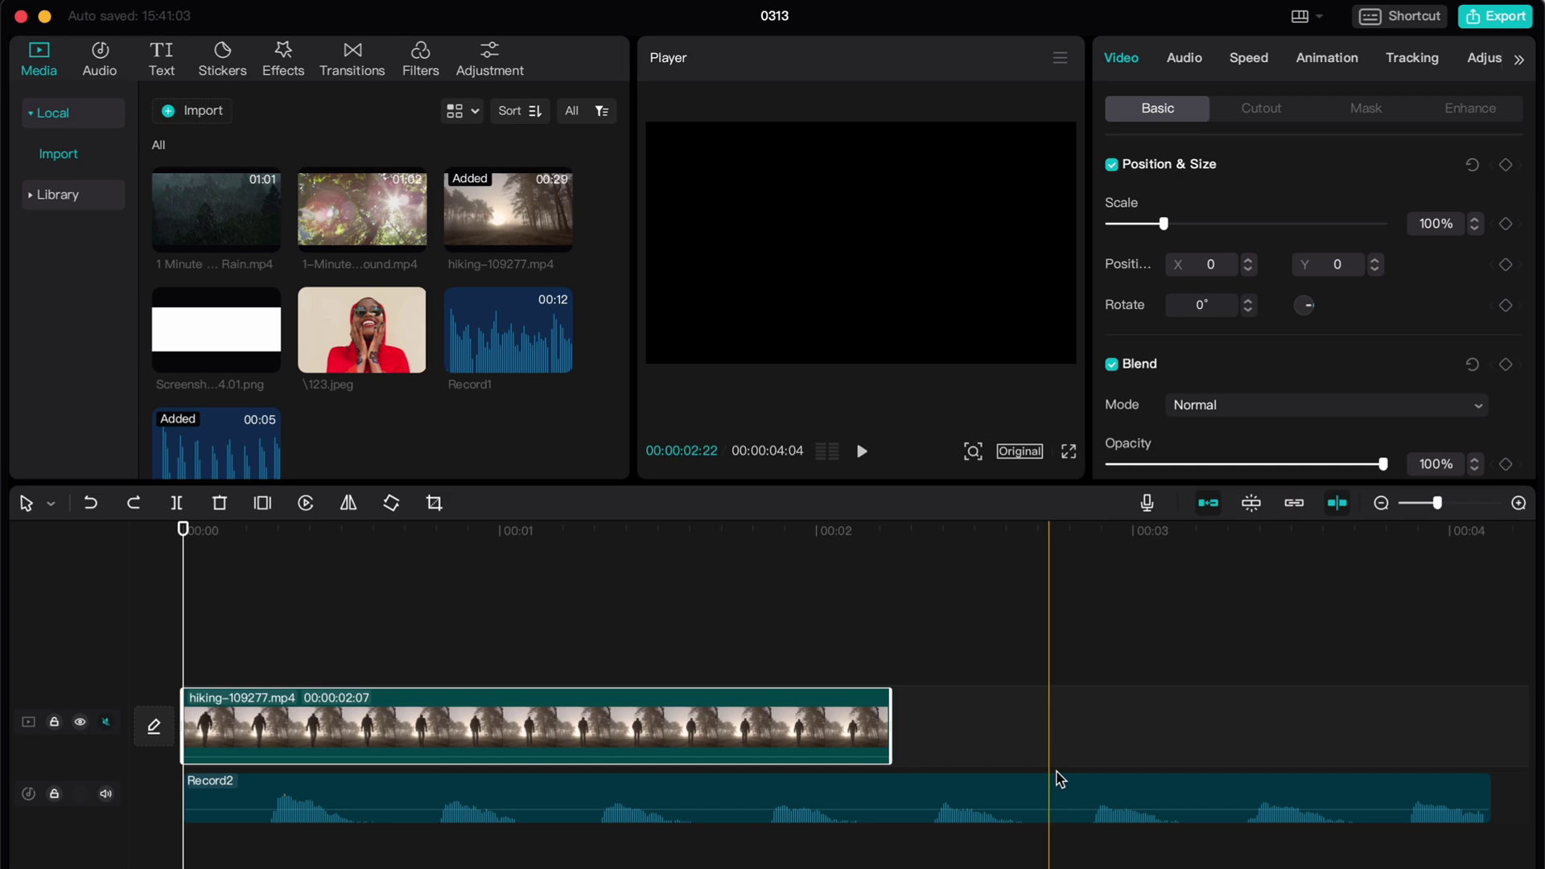
Step: Lengthen the hiking clip to about 2:20, append the nature clip, and split the footage into short pieces
left_click_drag(891, 727, 1027, 726)
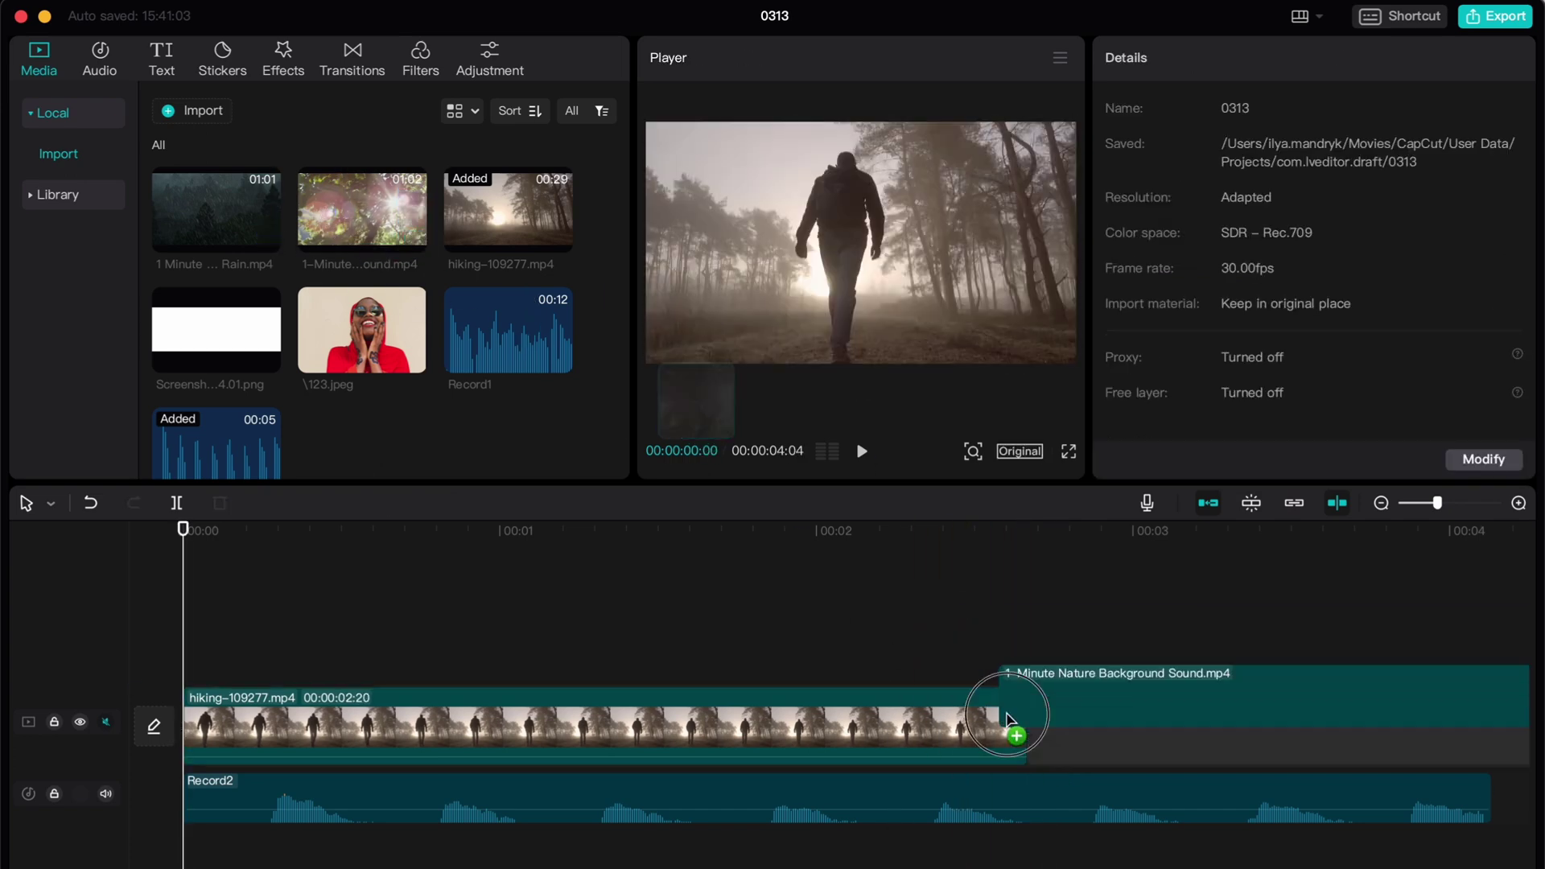
left_click_drag(362, 217, 1033, 724)
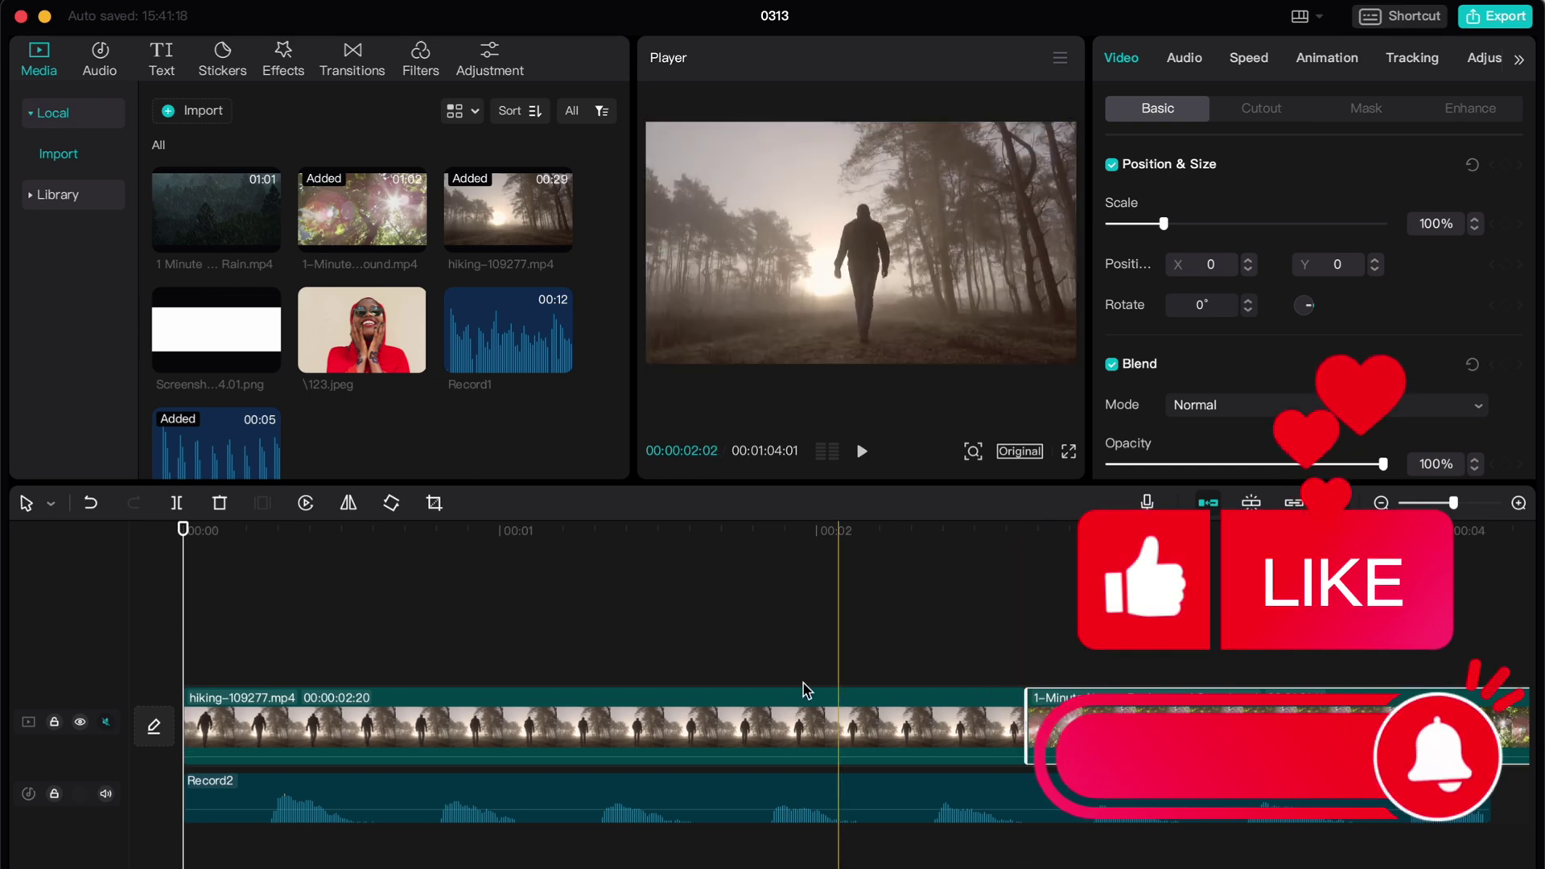
key("b")
left_click(437, 724)
left_click(691, 725)
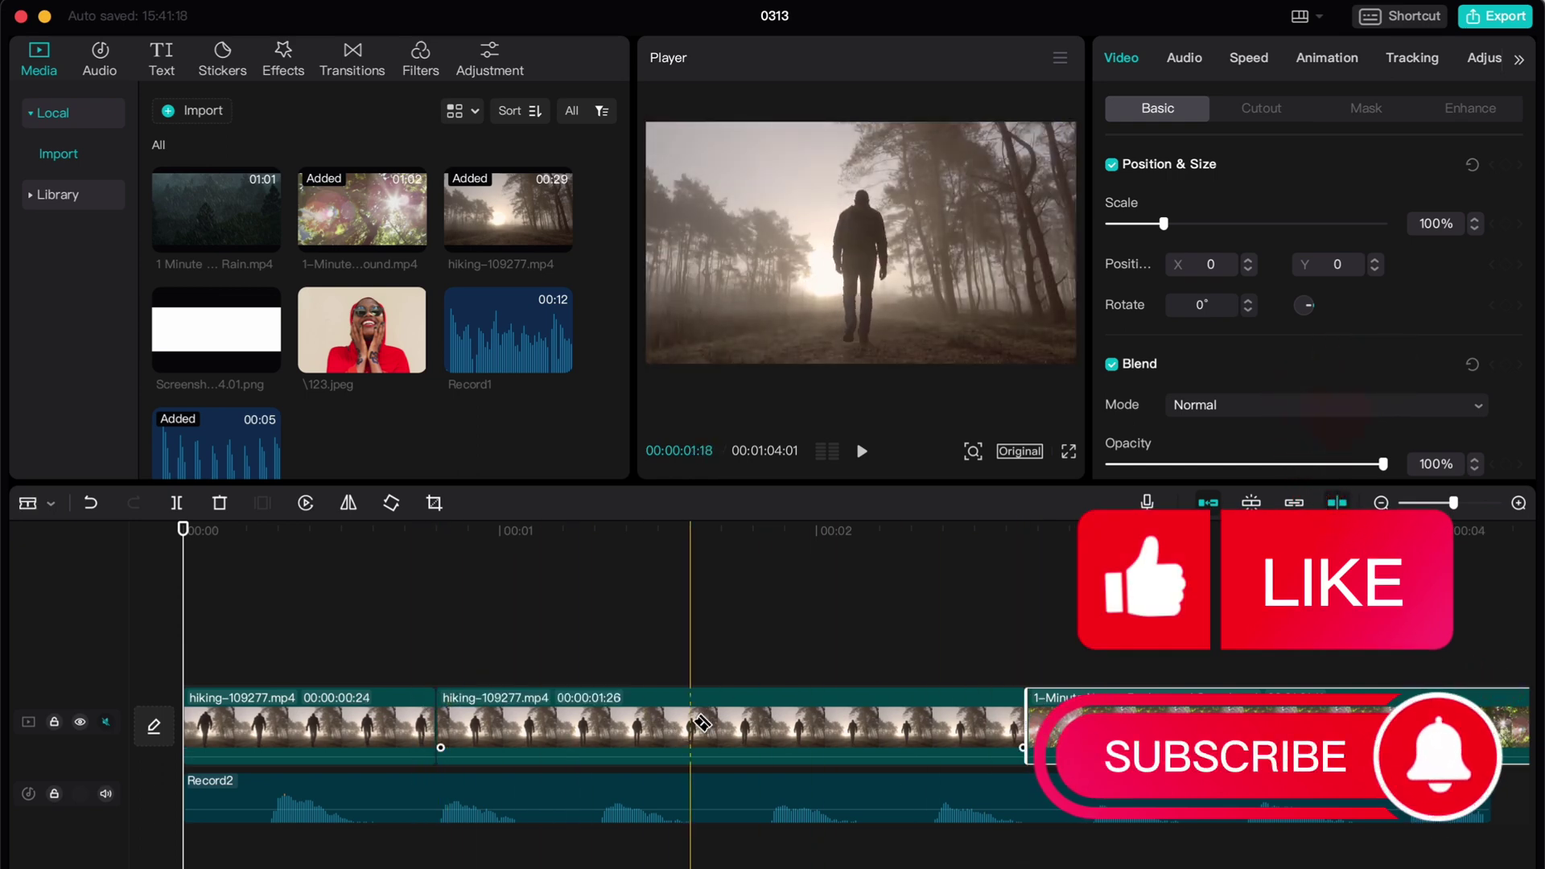
left_click(935, 724)
scroll(1031, 724, "down", 5)
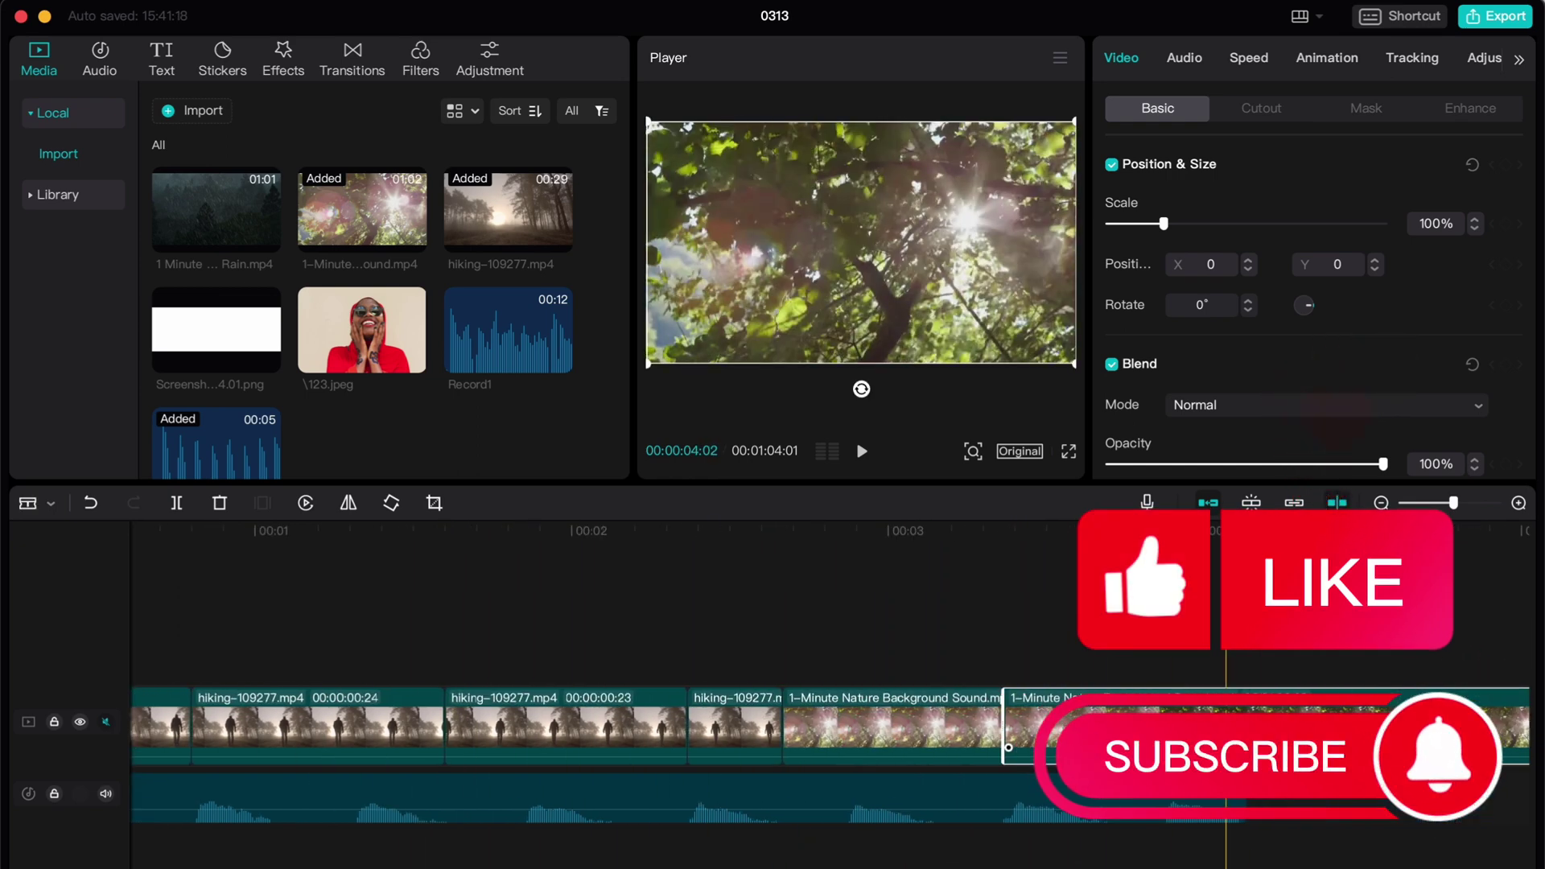
Step: Delete one hiking piece and park the playhead near the first cut
left_click(449, 677)
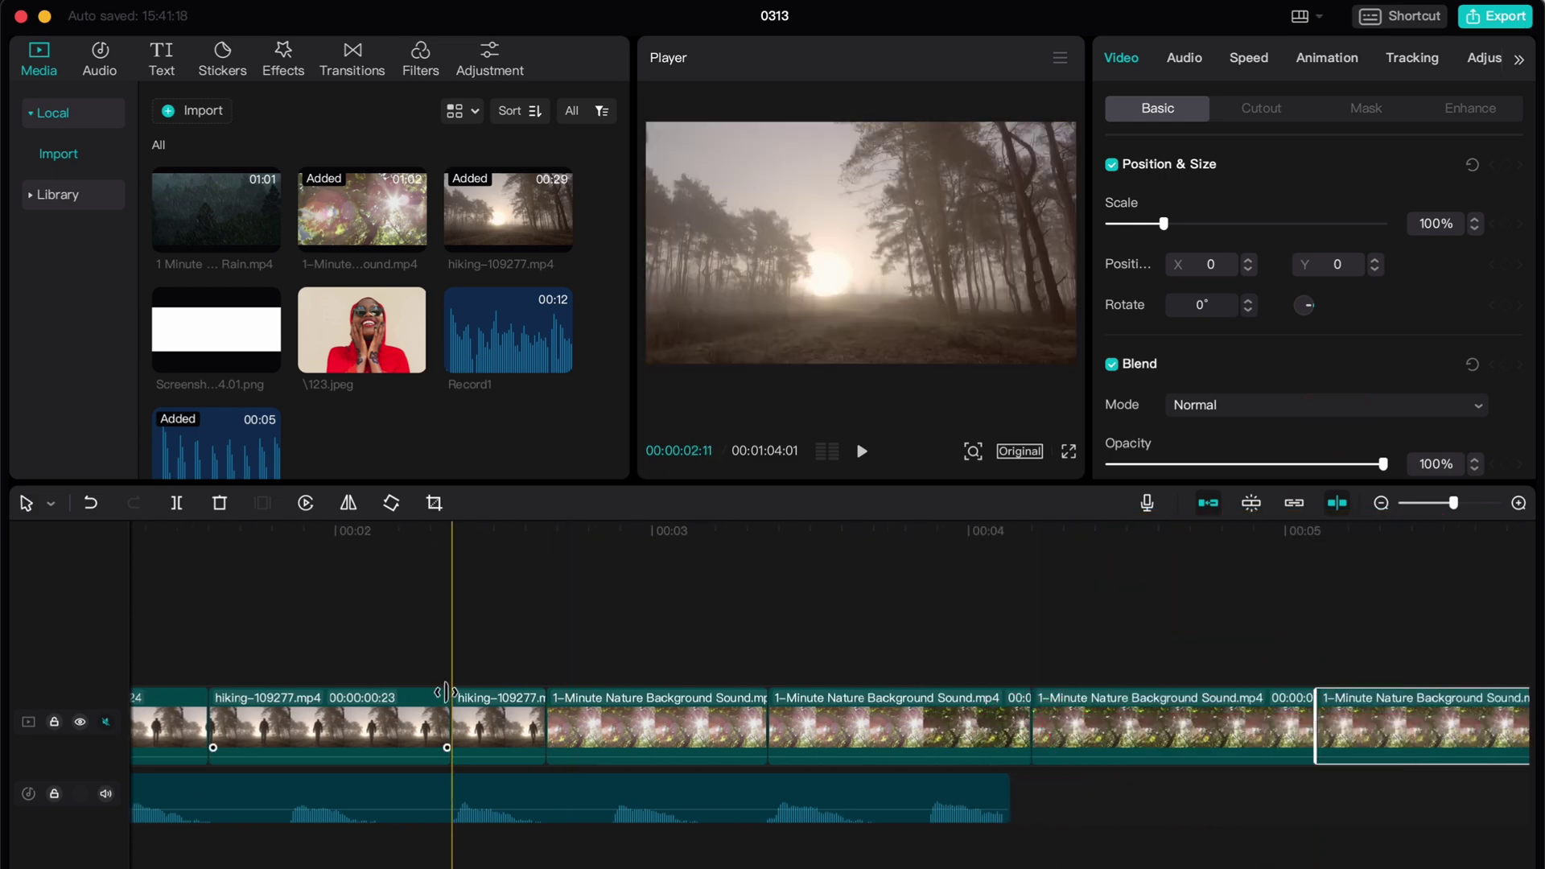
left_click(492, 707)
key("Delete")
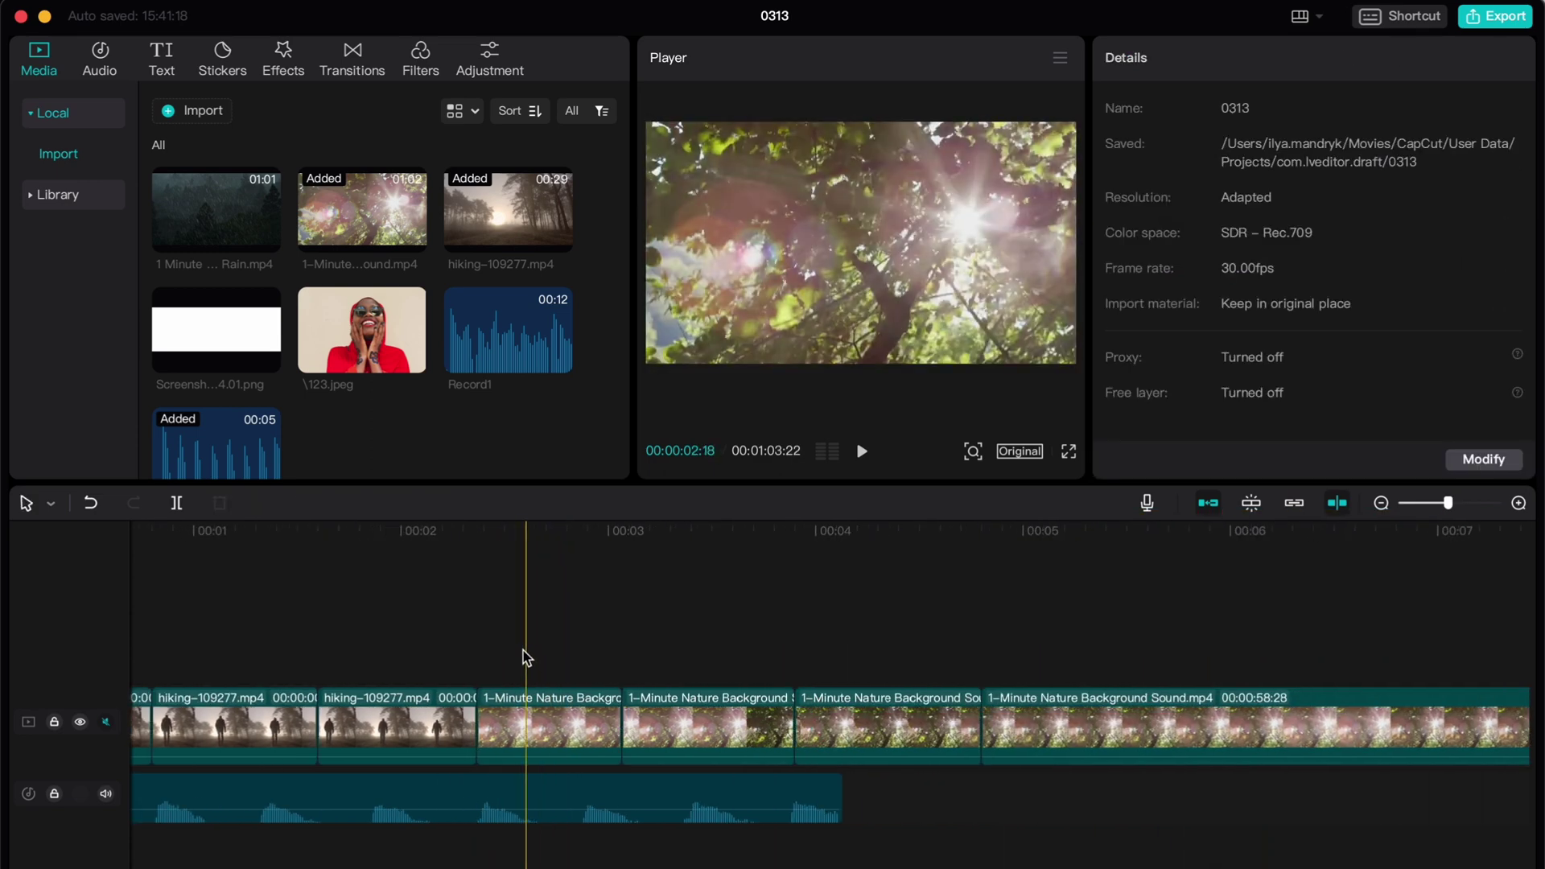
scroll(525, 656, "up", 5)
left_click(523, 650)
scroll(508, 656, "up", 5)
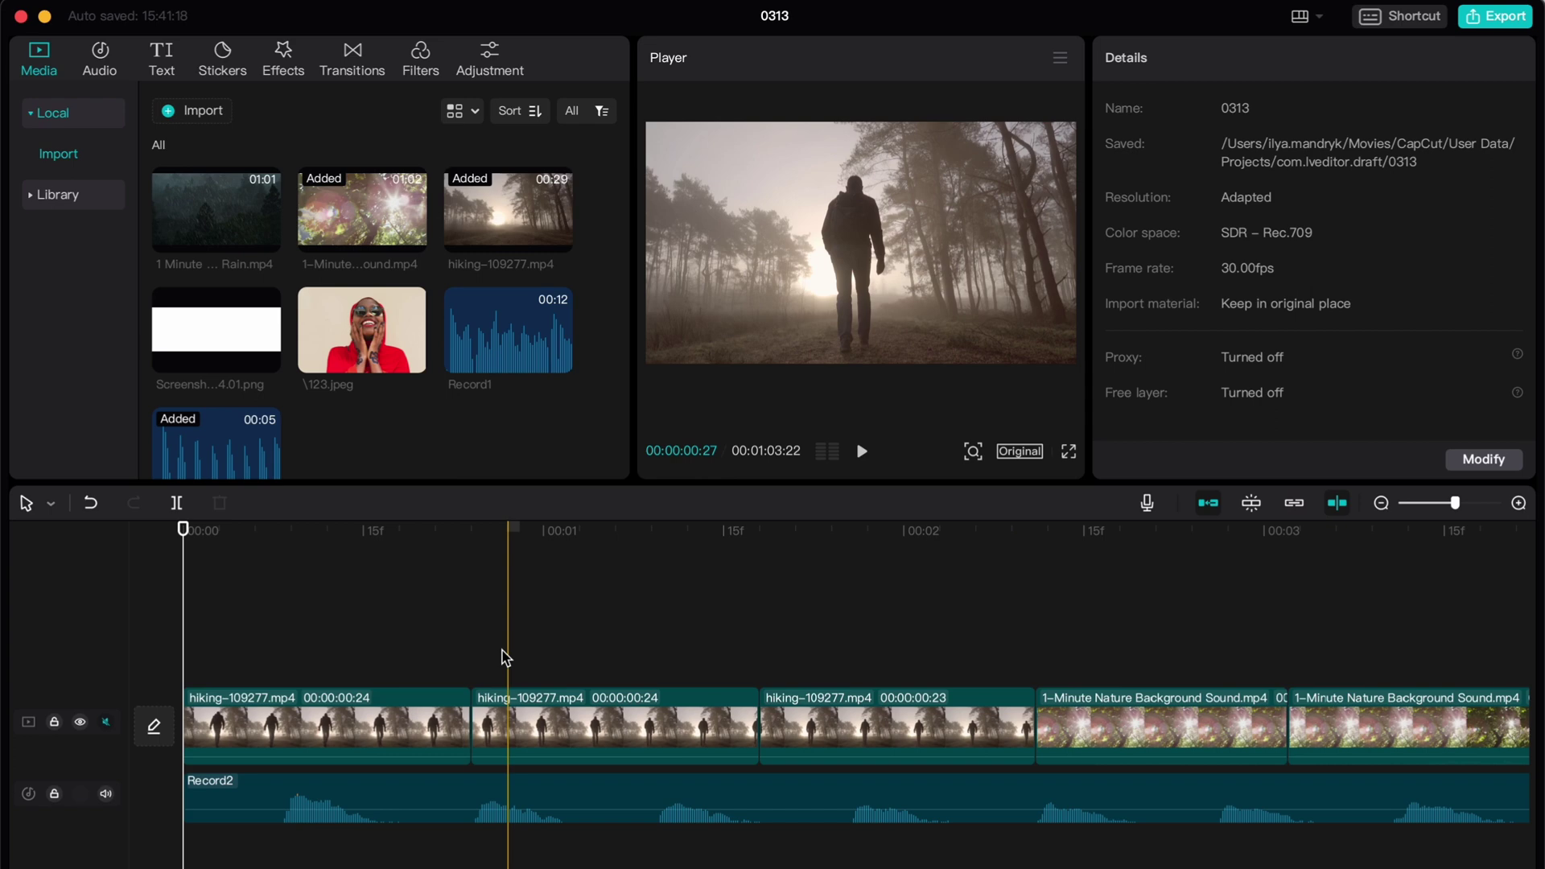
scroll(501, 650, "up", 5)
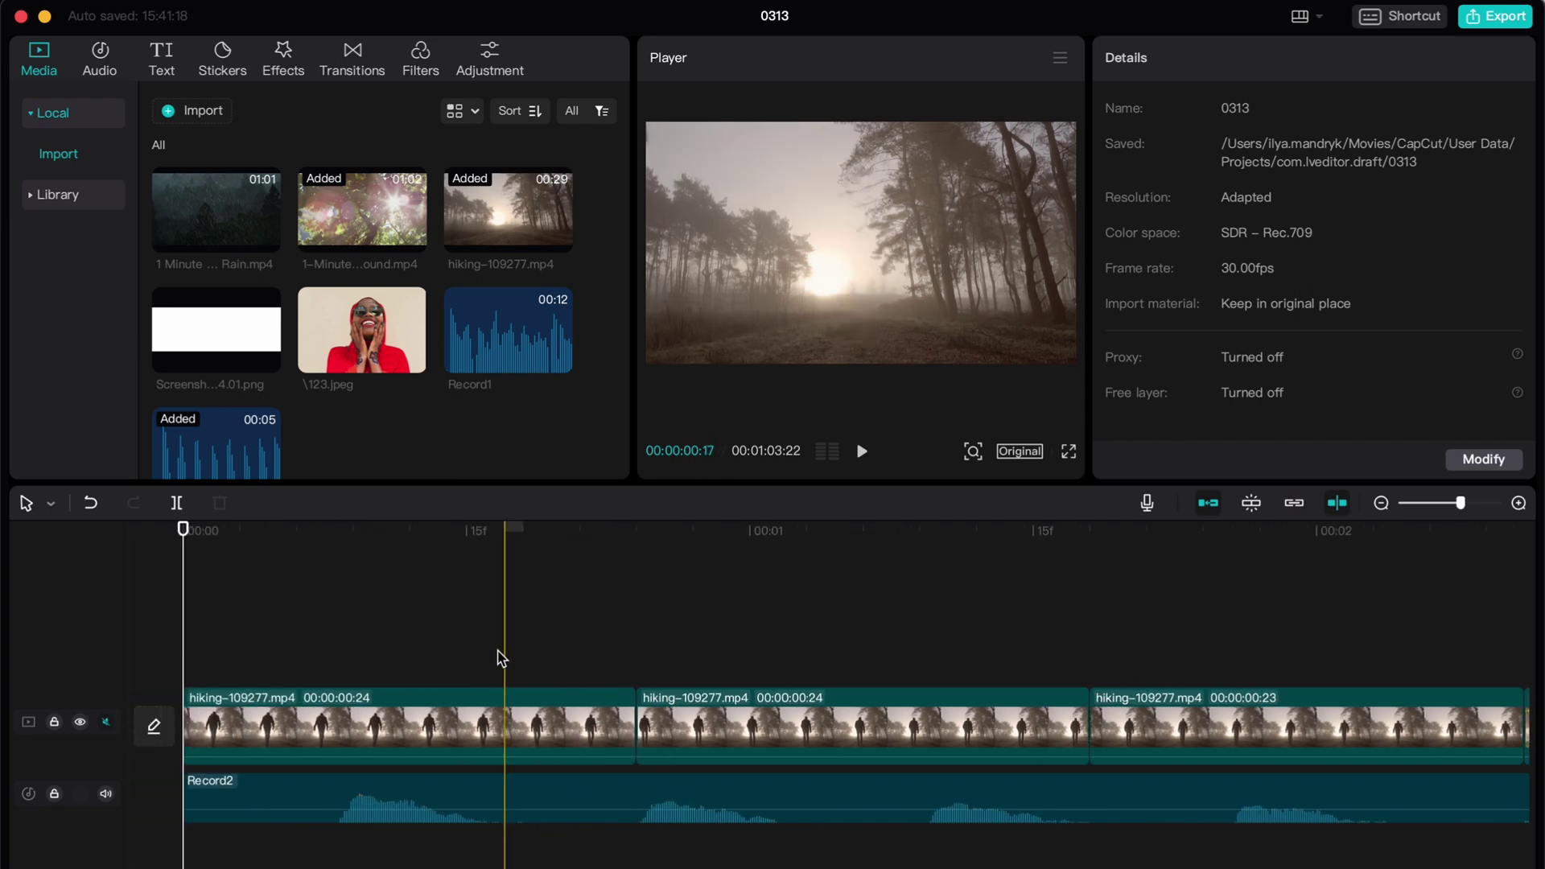
left_click(480, 656)
scroll(482, 646, "left", 2)
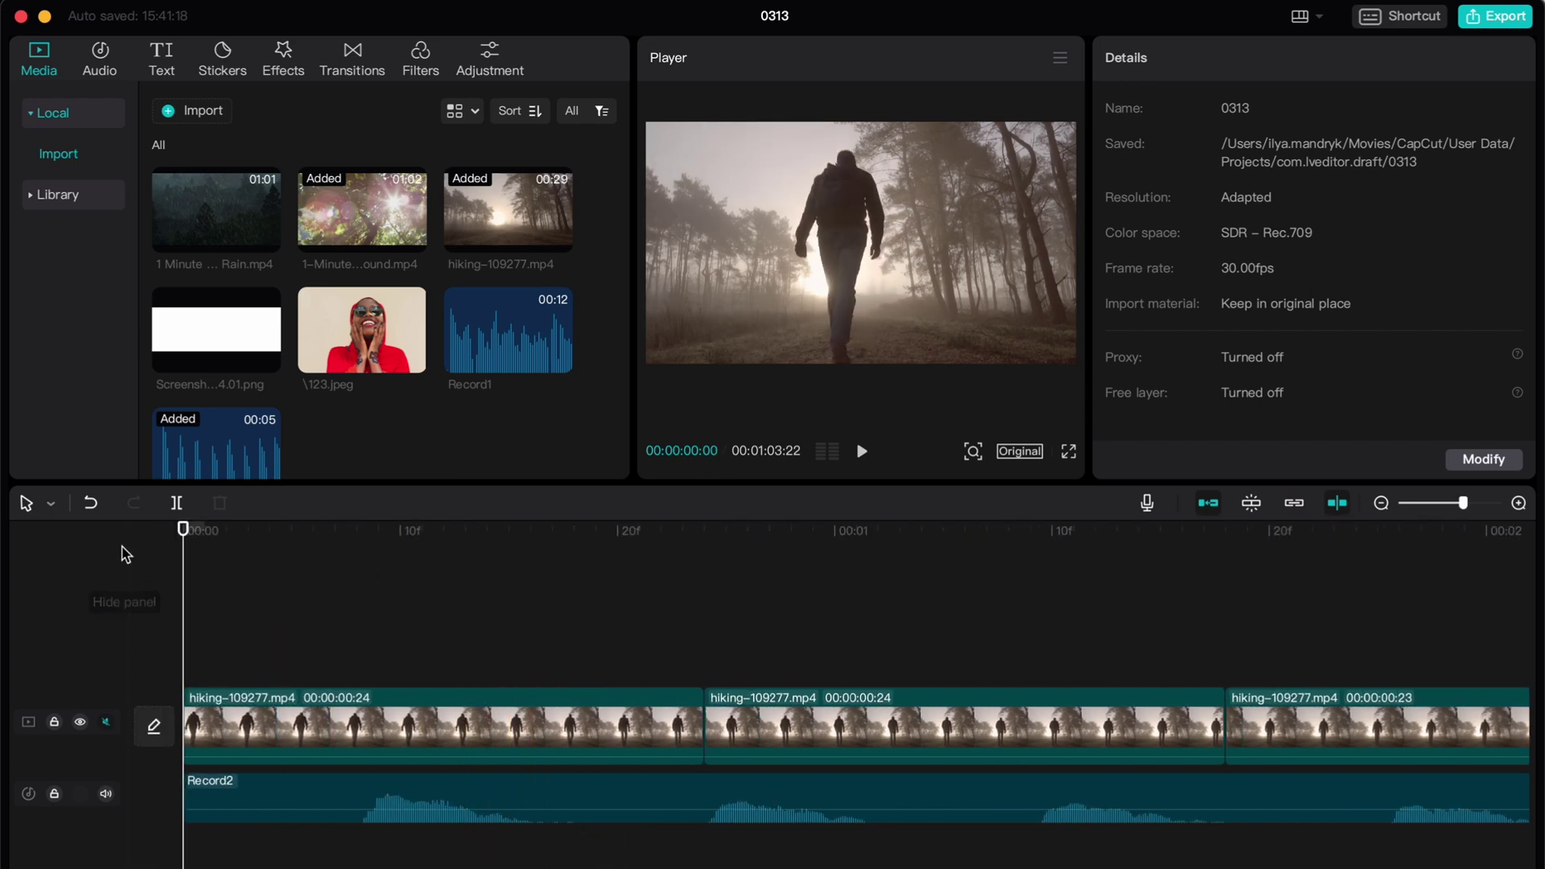
Step: On Record2, remove the beat marker at the first cut and add one near 1:10
left_click(317, 736)
left_click(321, 793)
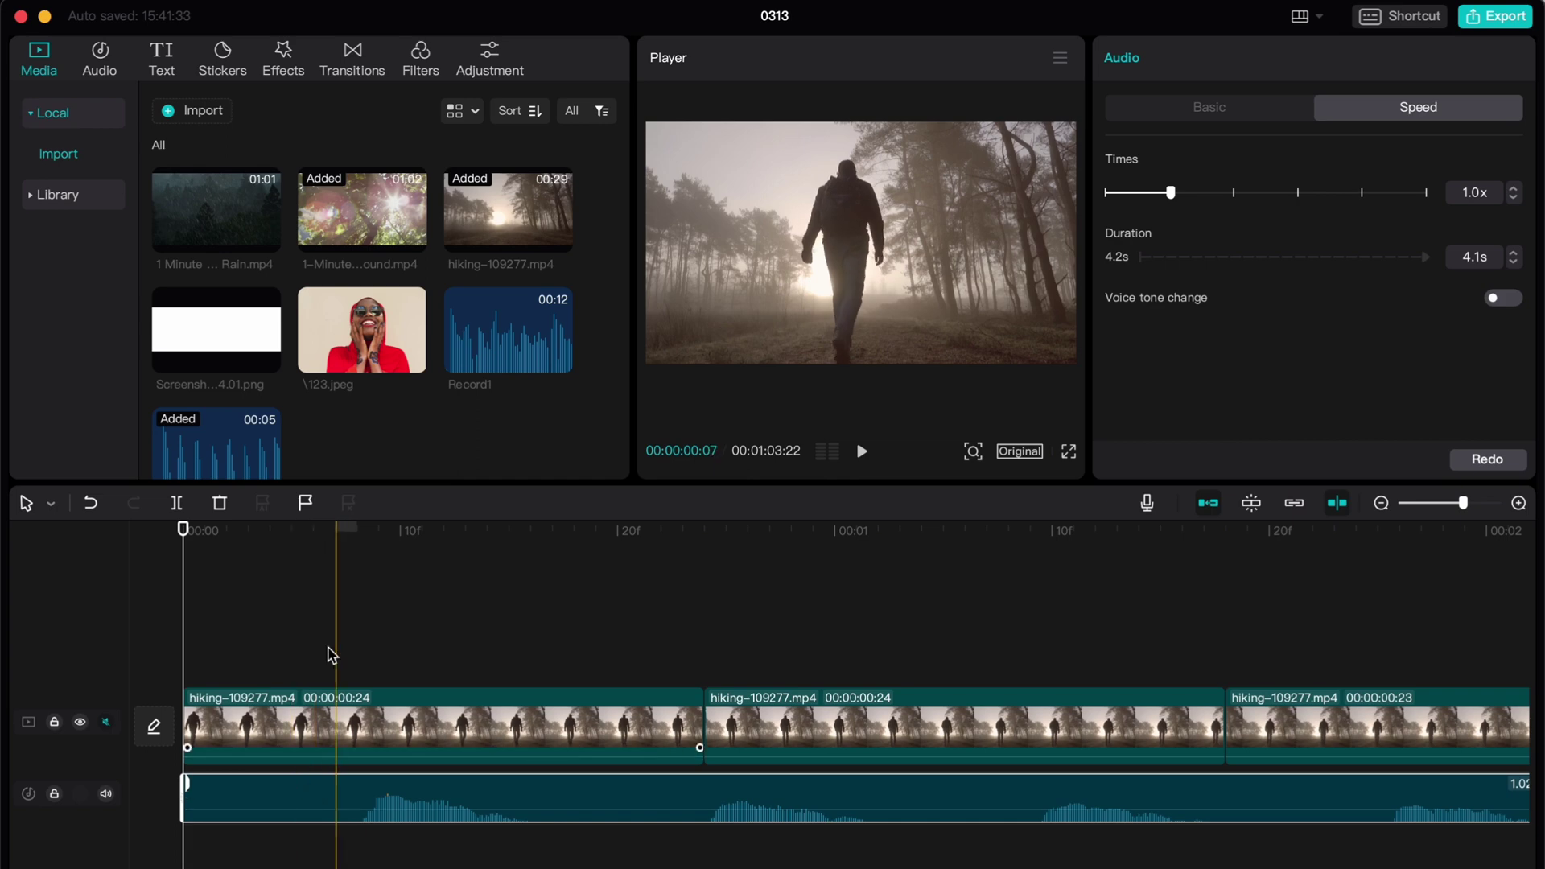
mouse_move(337, 538)
left_mouse_down()
mouse_move(185, 546)
mouse_move(378, 549)
left_mouse_up()
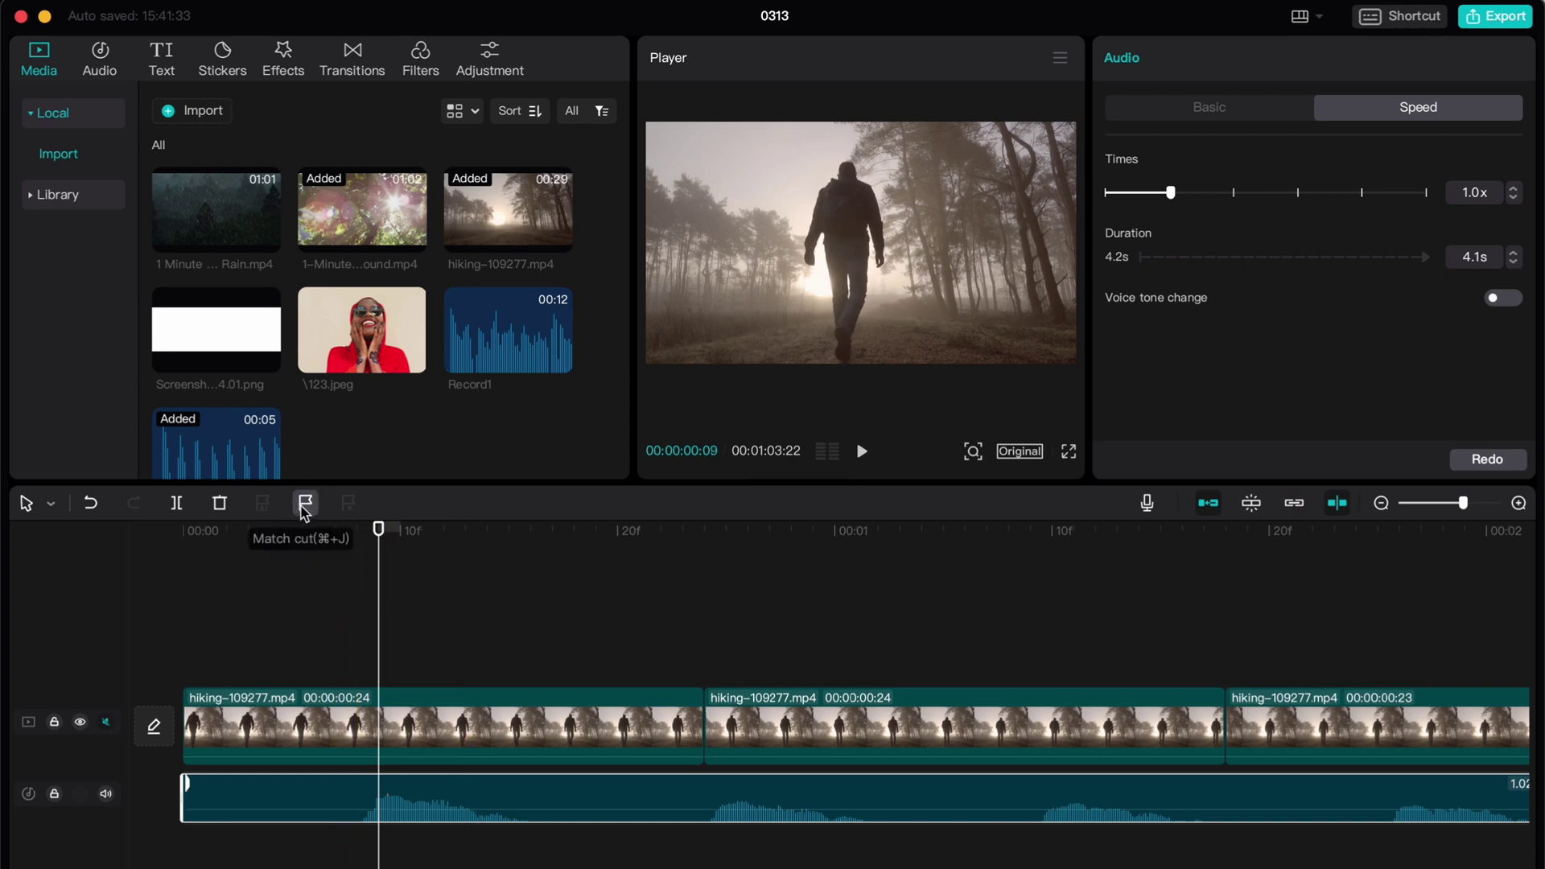
left_click_drag(377, 548, 700, 568)
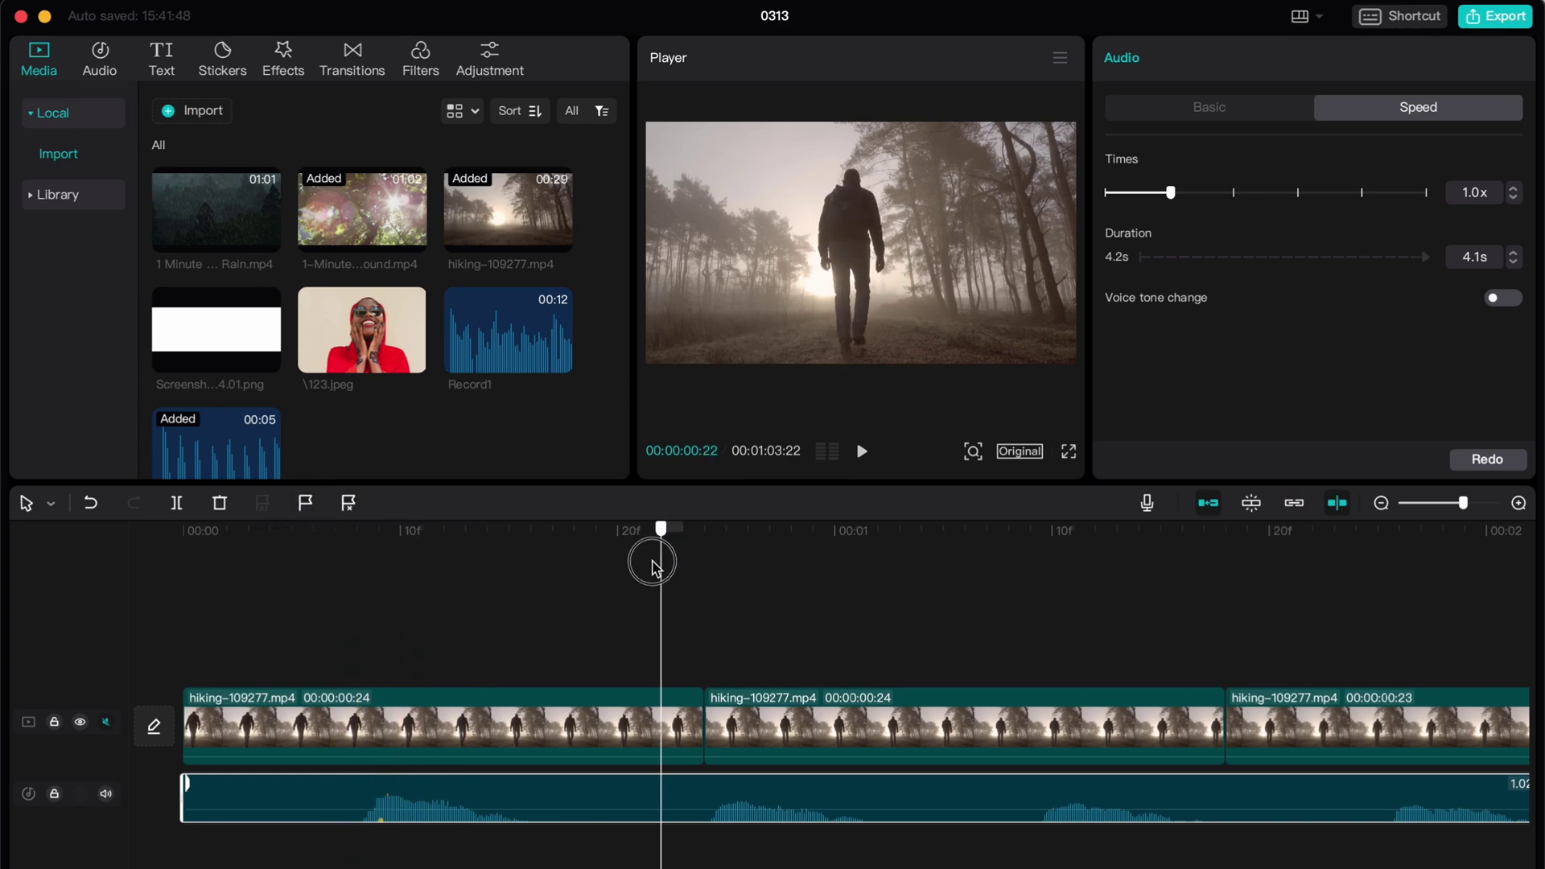
left_click(307, 503)
left_click_drag(731, 534, 1053, 588)
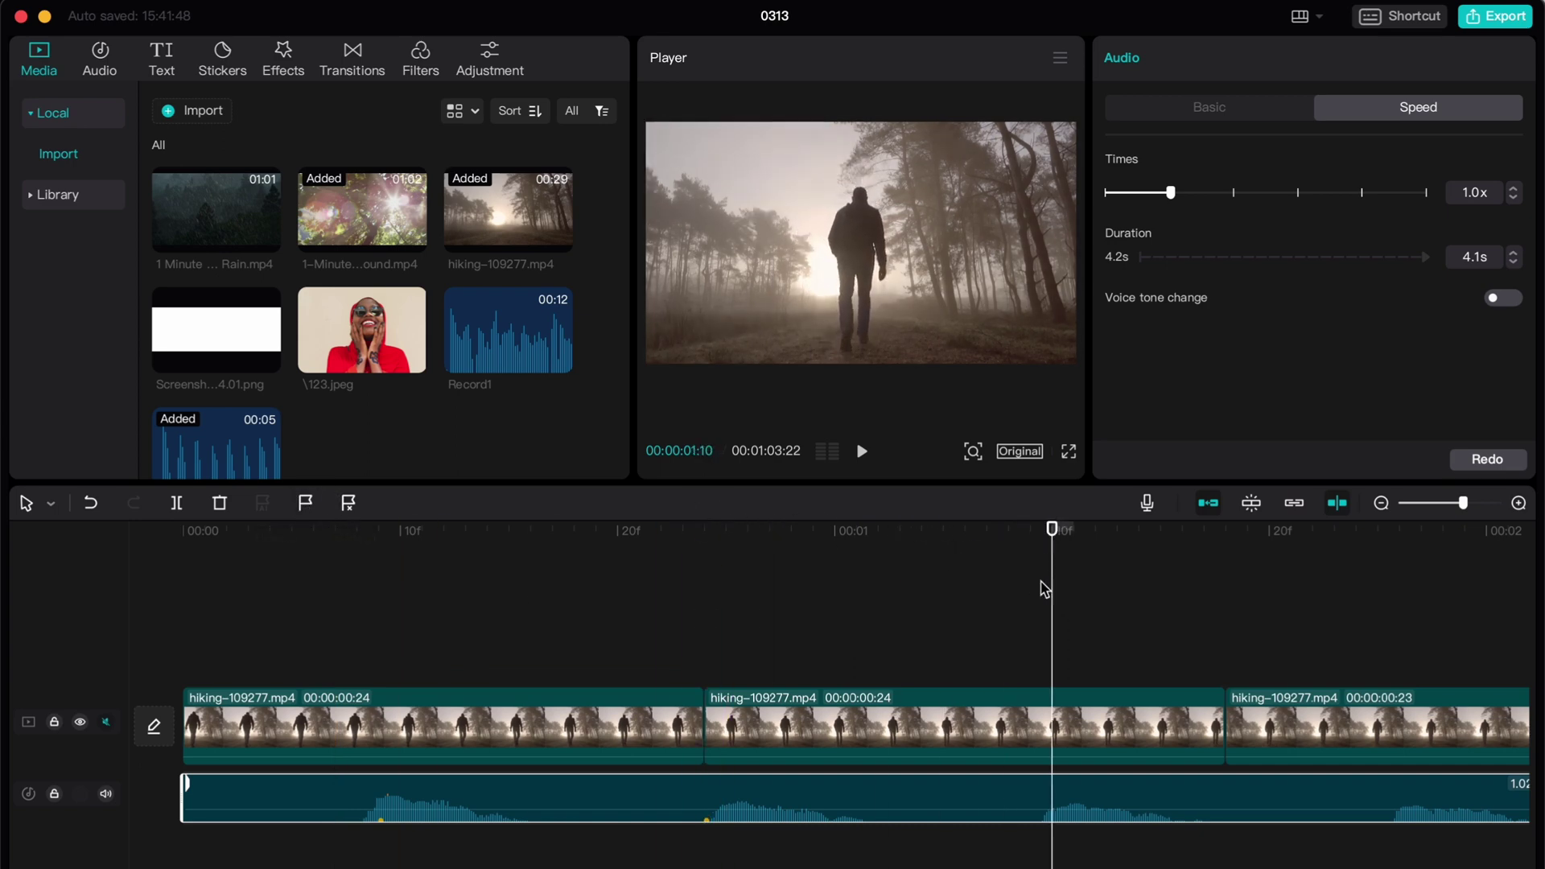
left_click(308, 504)
scroll(1002, 785, "up", 3)
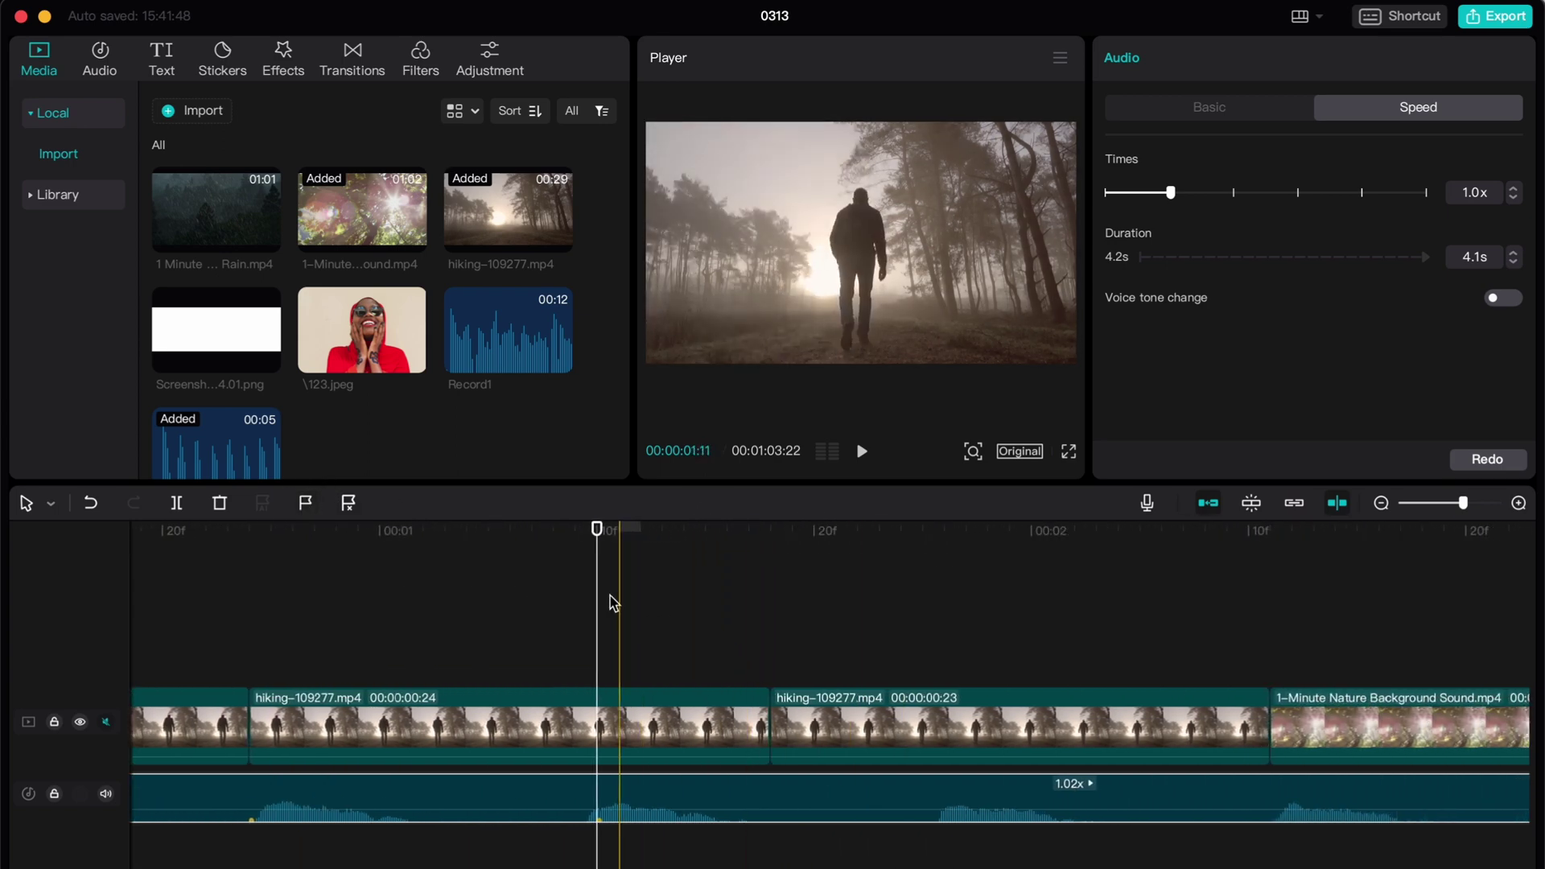
Step: Add beat markers near 1:26 and further along the Record2 audio
left_click_drag(596, 532, 944, 537)
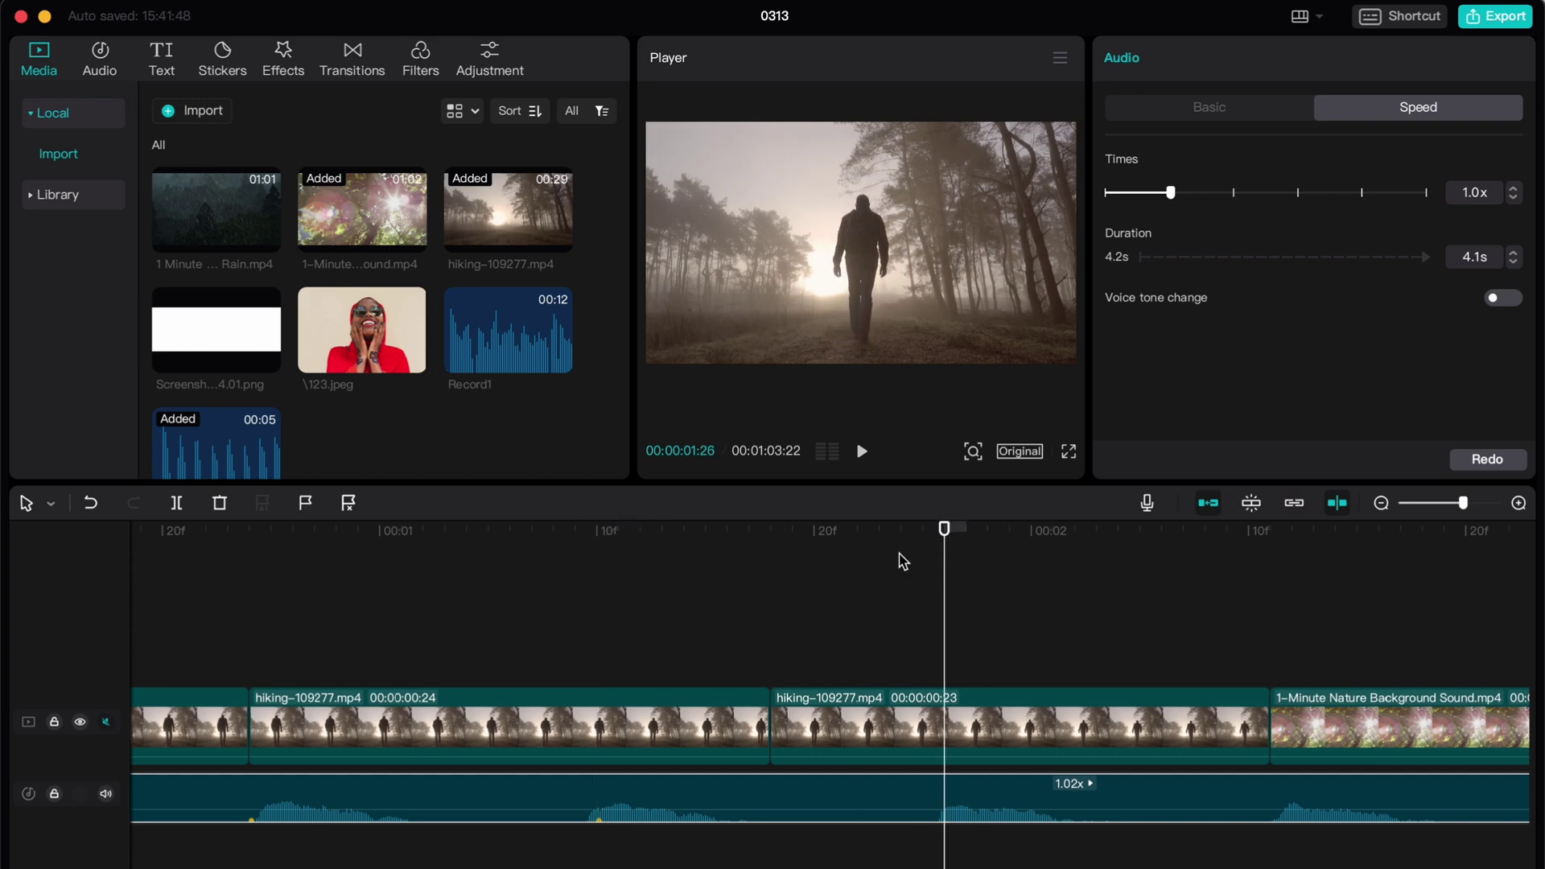
left_click(307, 503)
scroll(828, 663, "down", 5)
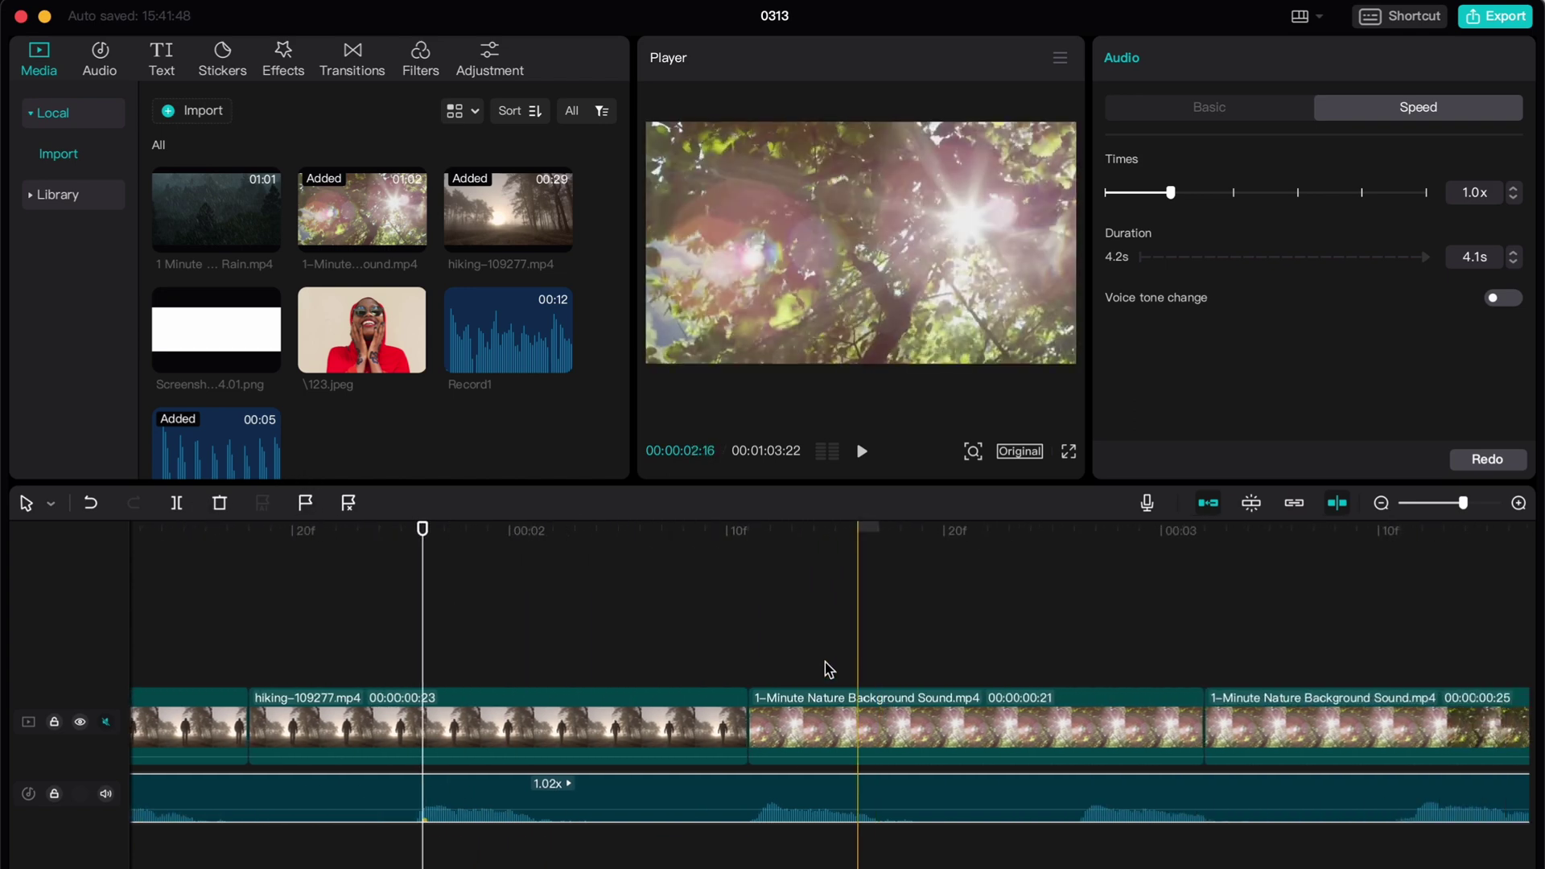
left_click(743, 558)
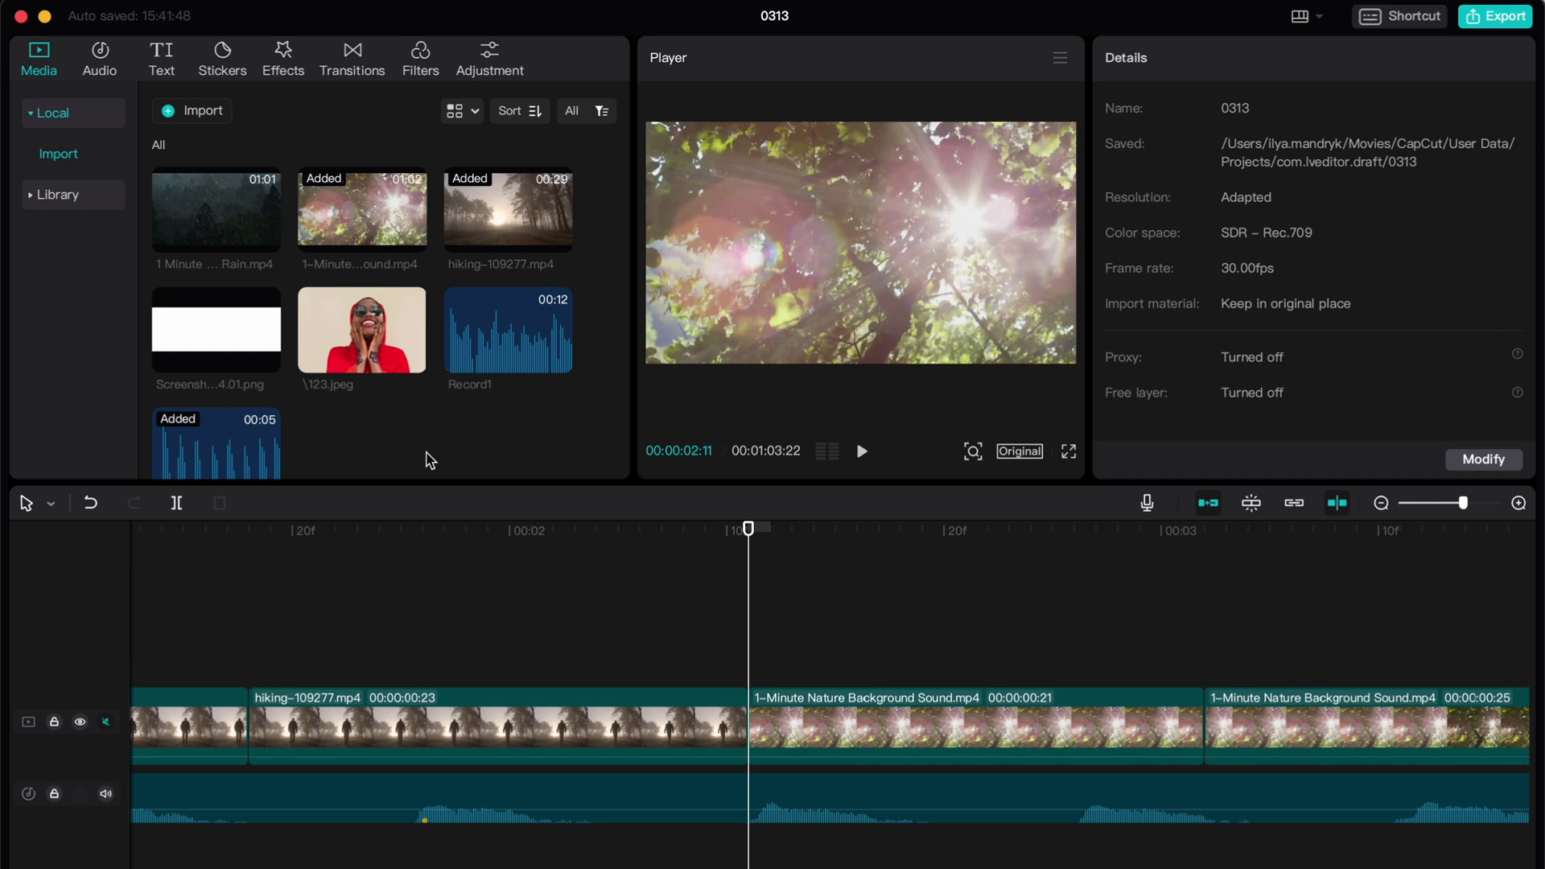
left_click(423, 797)
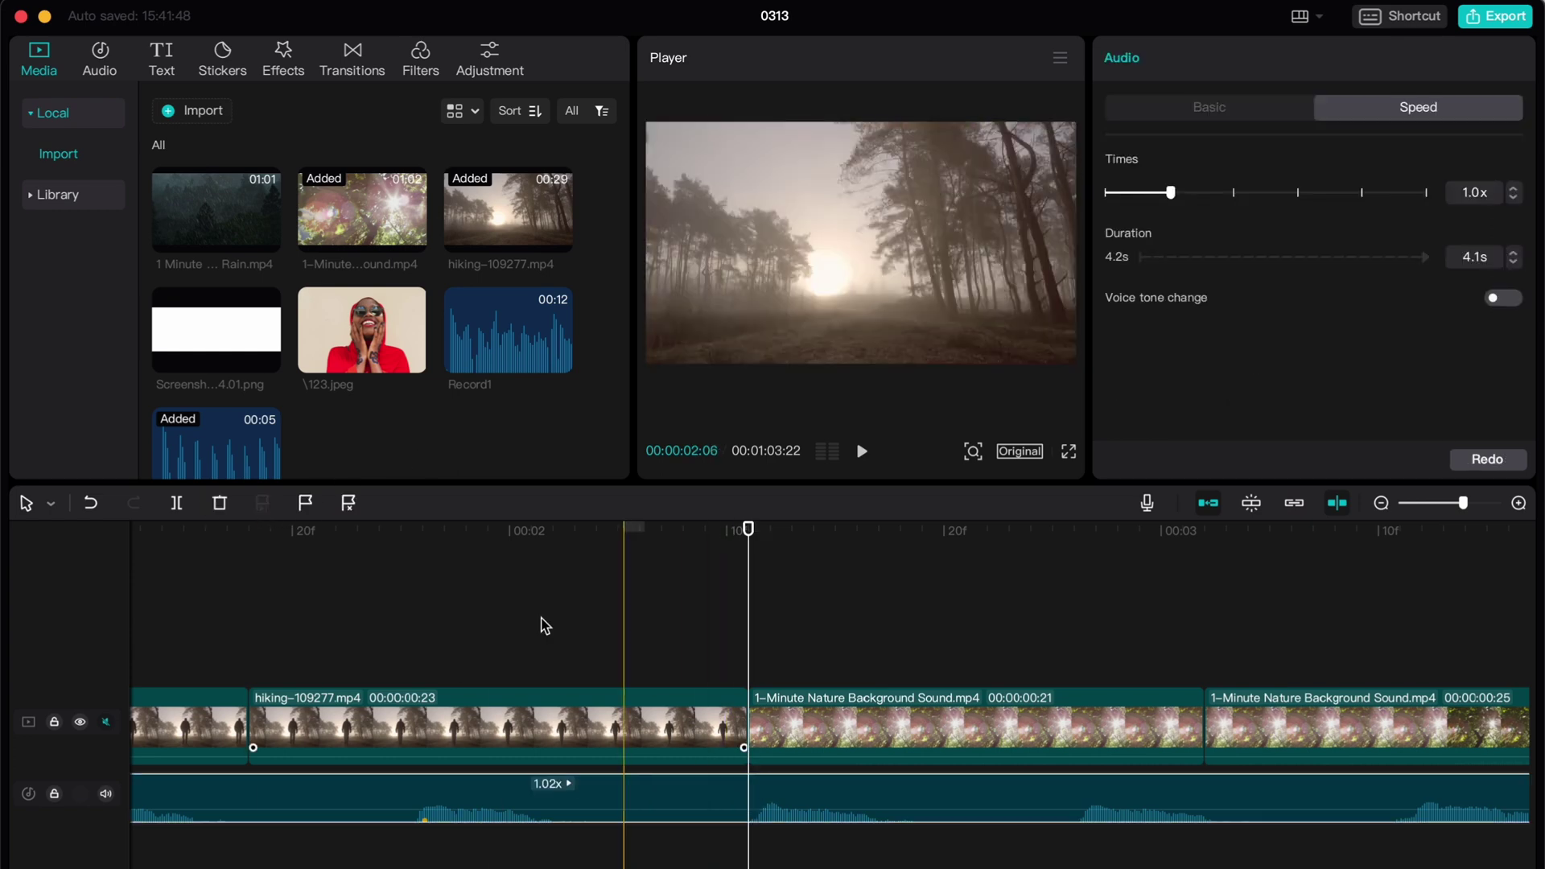
left_click(305, 502)
scroll(785, 594, "up", 3)
scroll(918, 676, "down", 3)
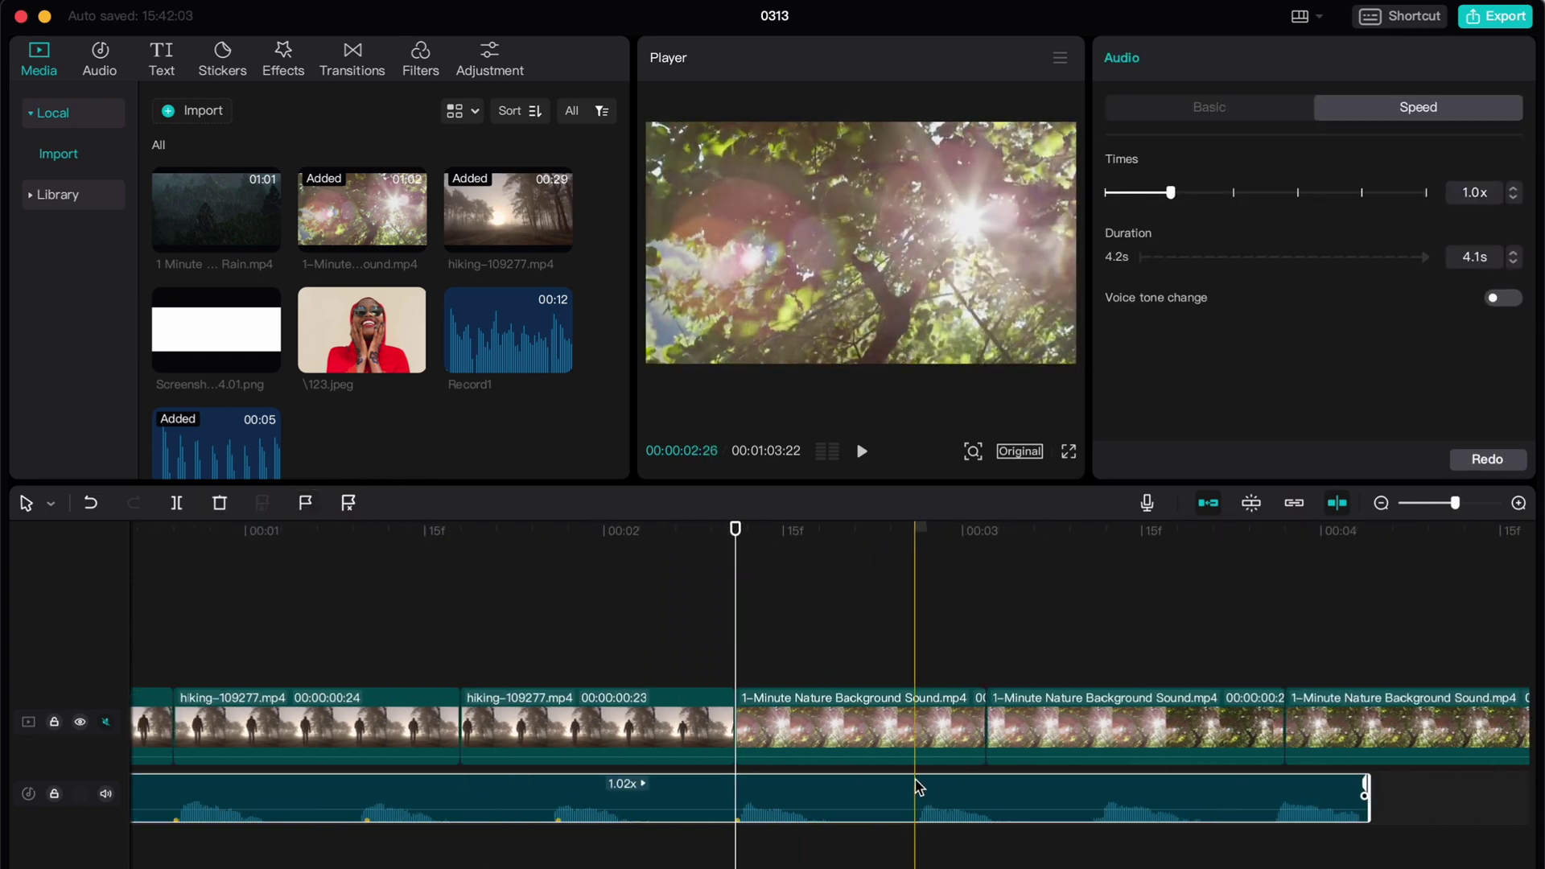
left_click(513, 729)
scroll(512, 728, "up", 3)
scroll(483, 724, "down", 3)
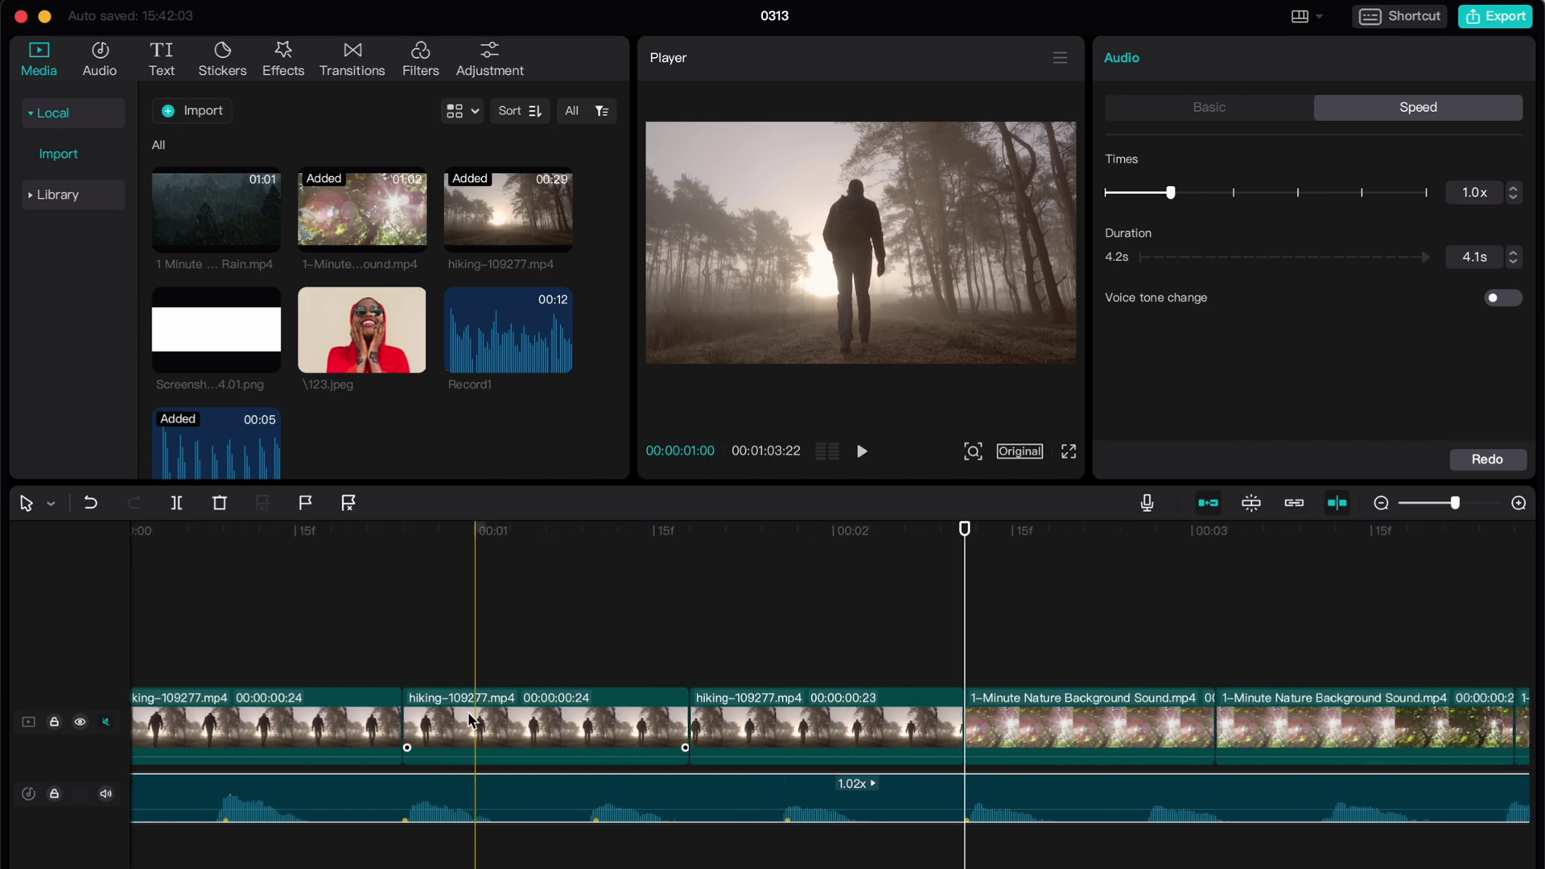
Step: Drag the first hiking clip's right edge back to the first beat marker and preview the cut
left_click(442, 724)
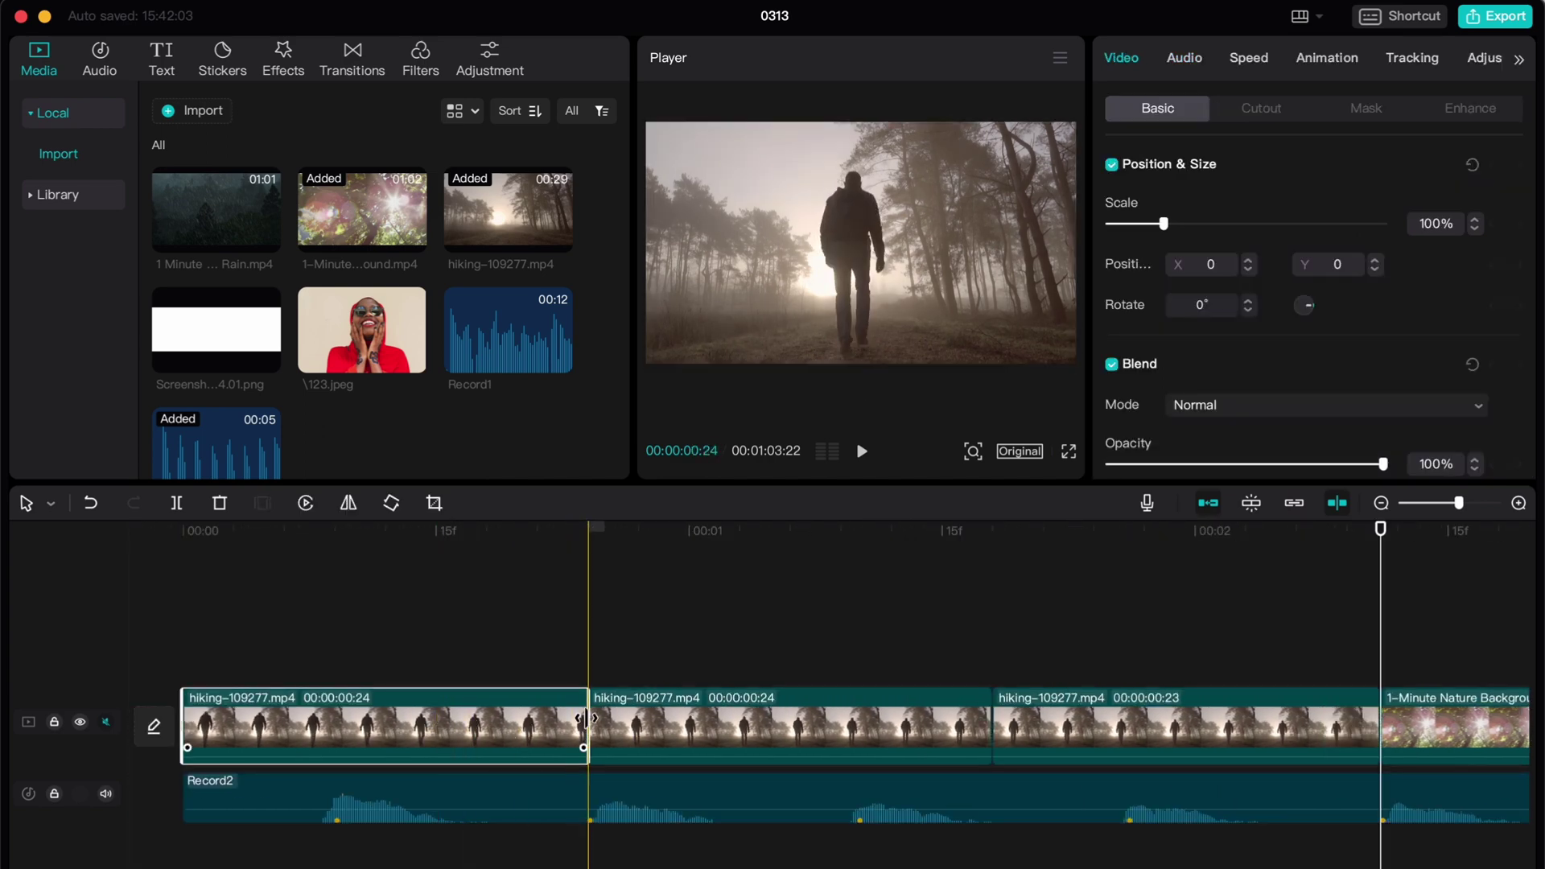
left_click_drag(585, 721, 309, 722)
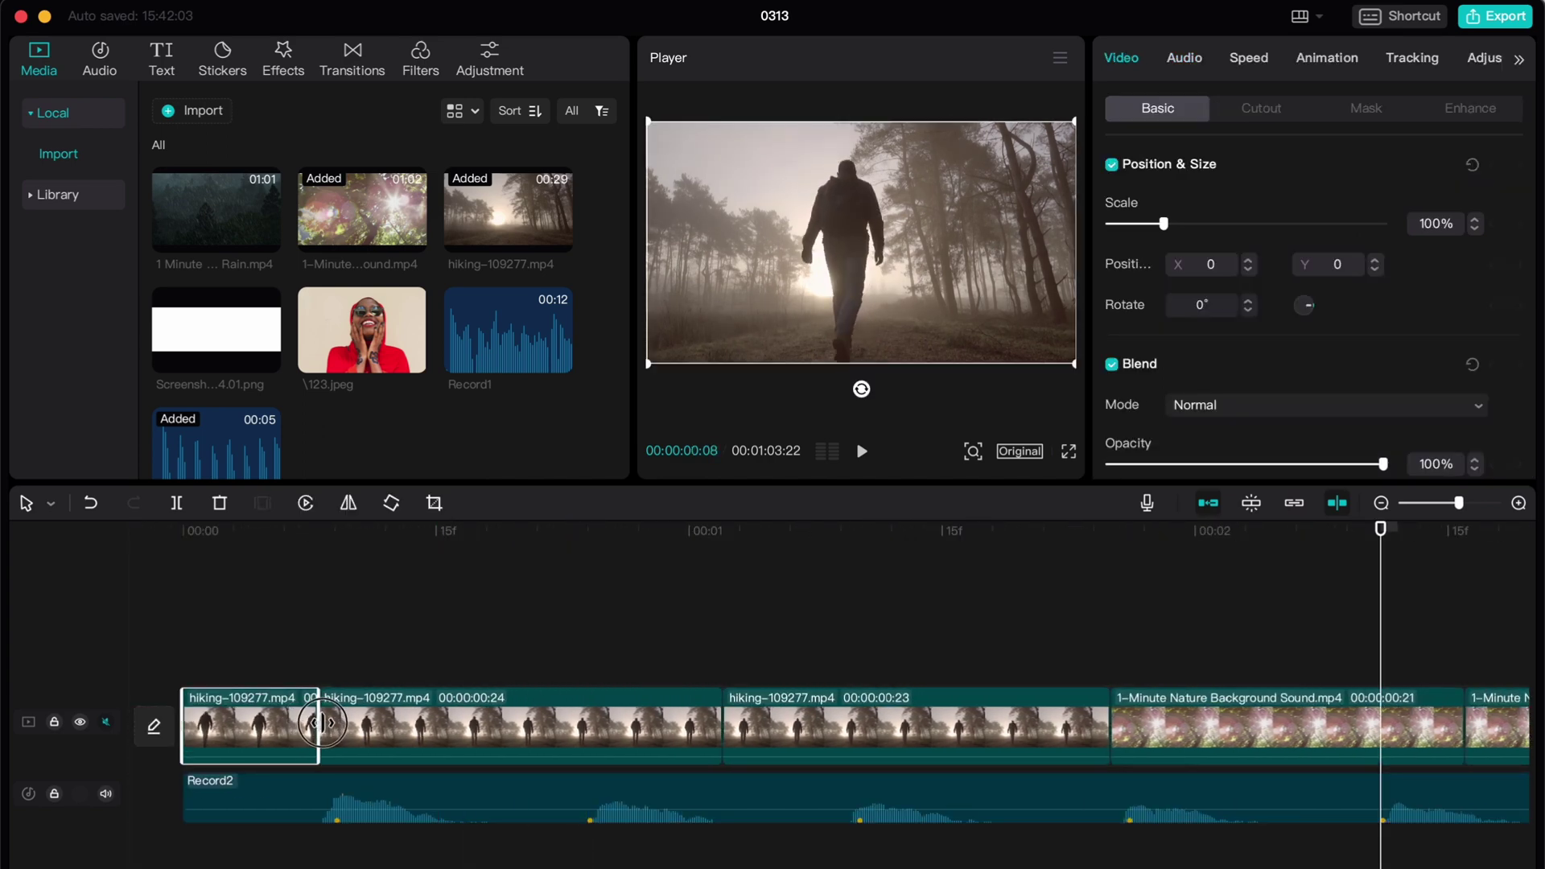
left_click(333, 604)
scroll(350, 797, "up", 5)
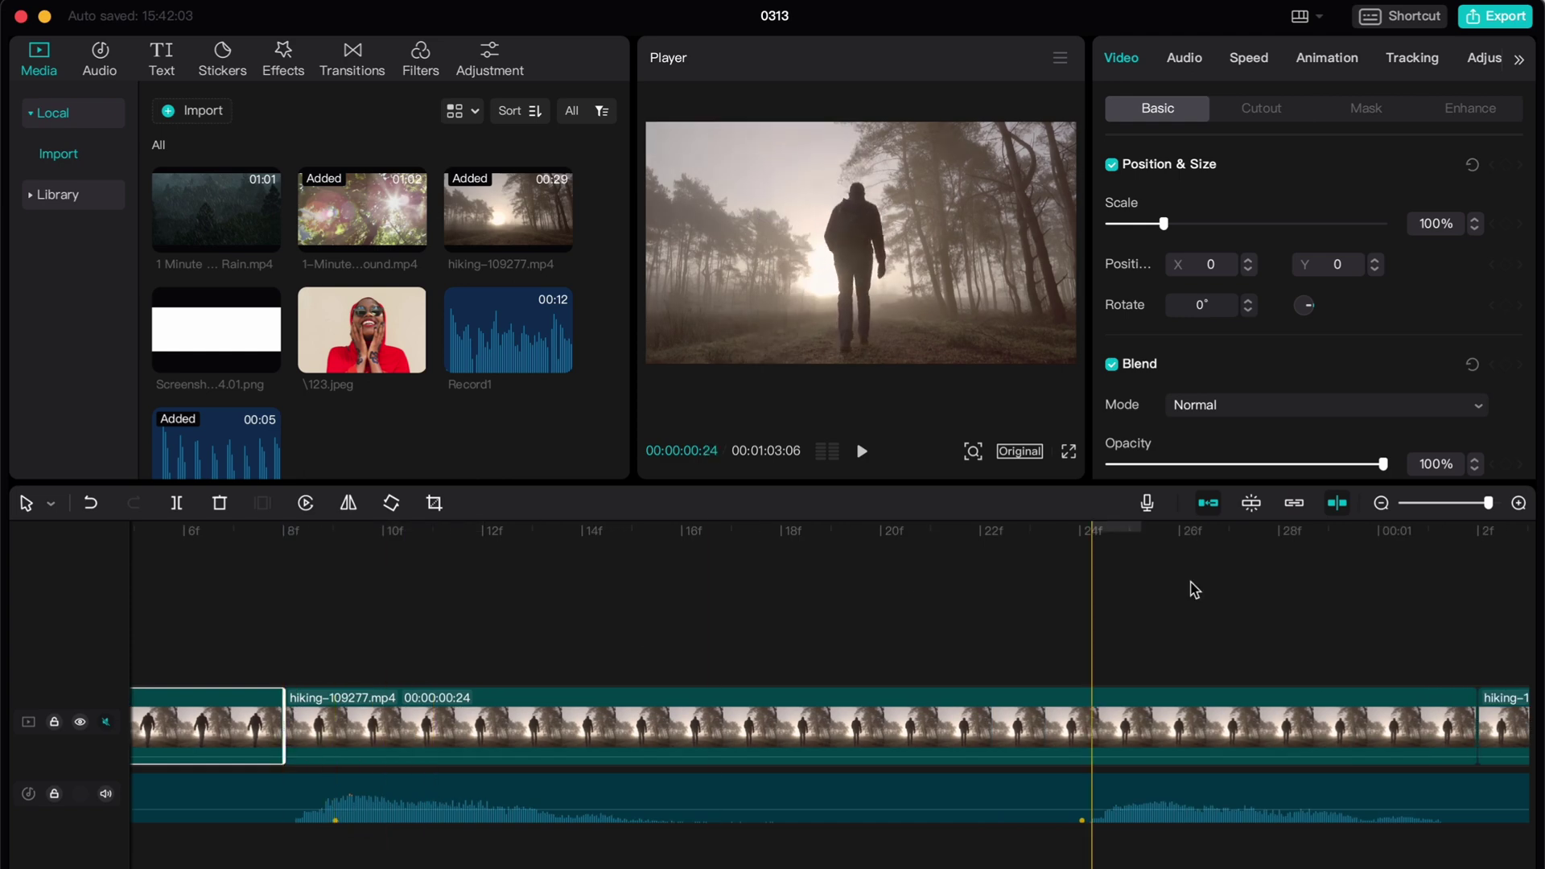
left_click(1329, 531)
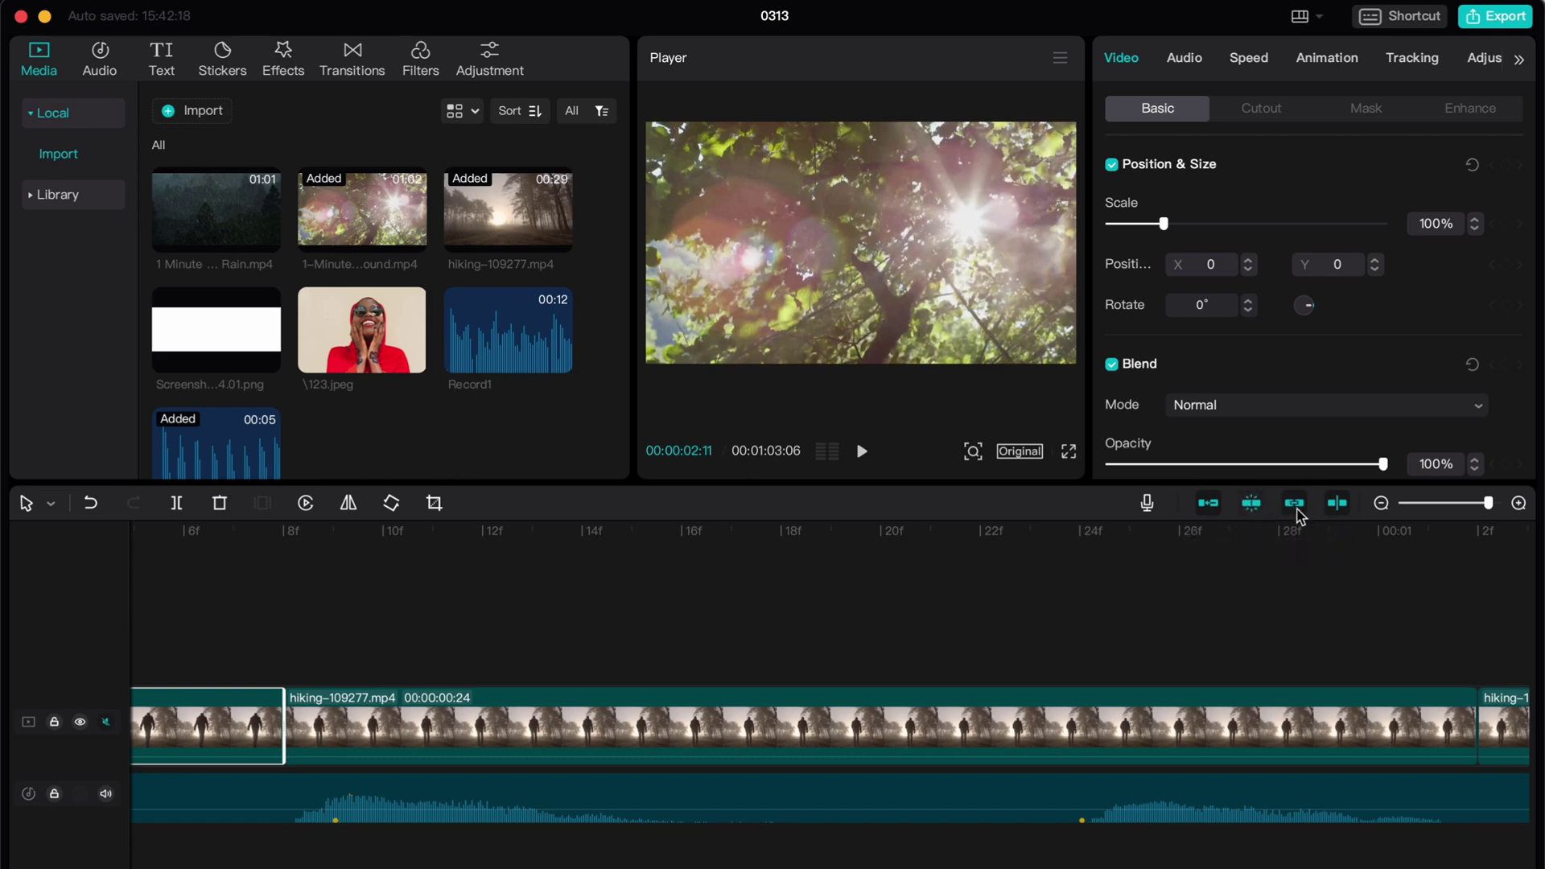
Step: Extend the first clip slightly, then move a nature clip after it, trimmed to a beat
left_click(887, 634)
scroll(886, 633, "up", 5)
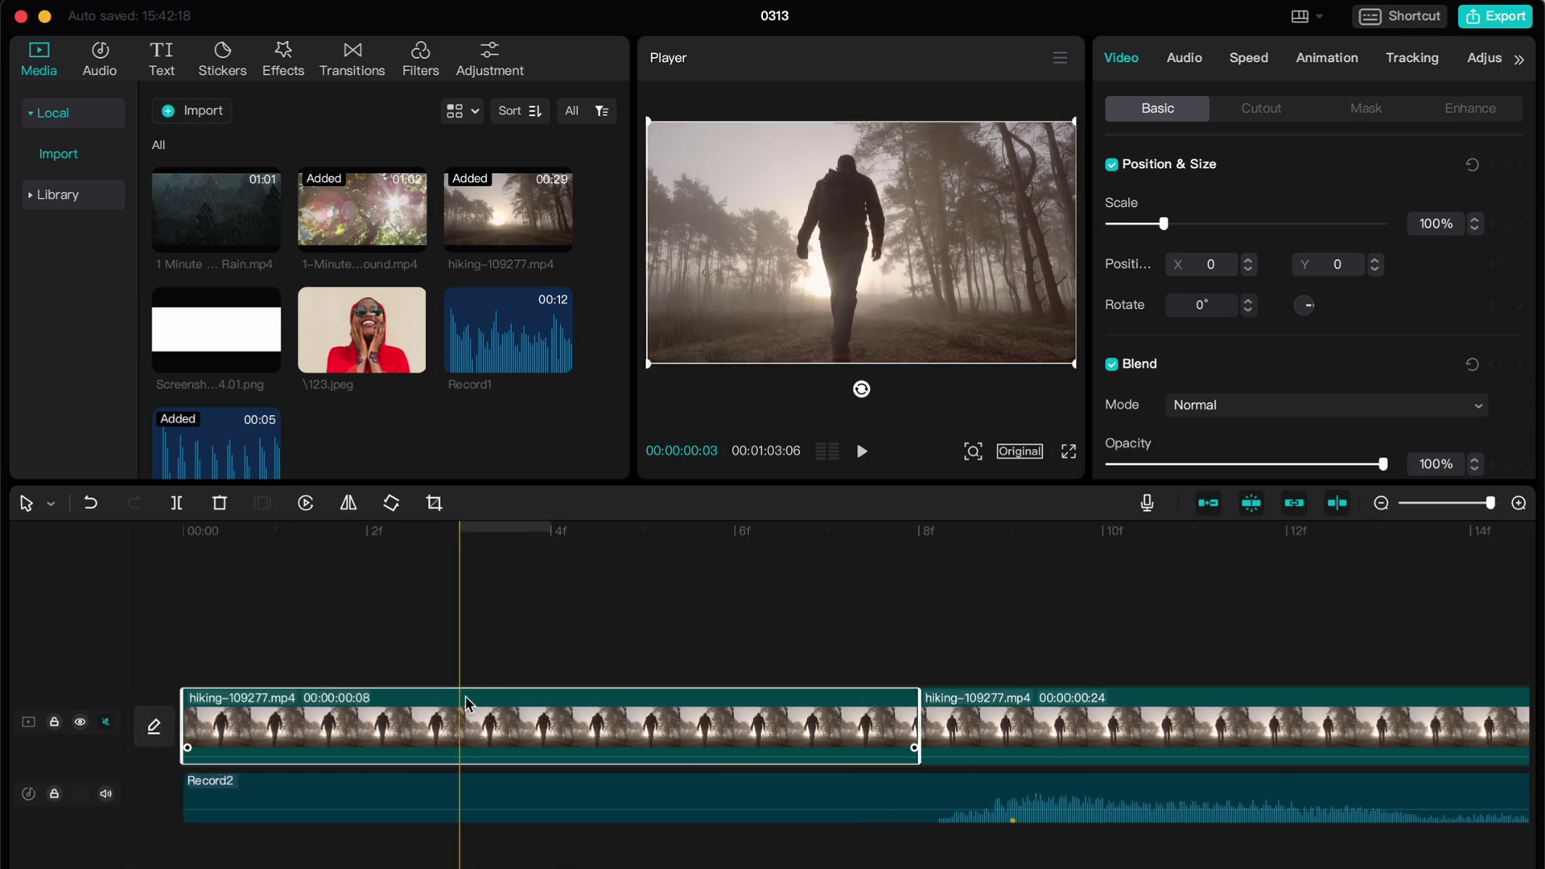
scroll(1191, 800, "right", 3)
left_click_drag(806, 724, 903, 724)
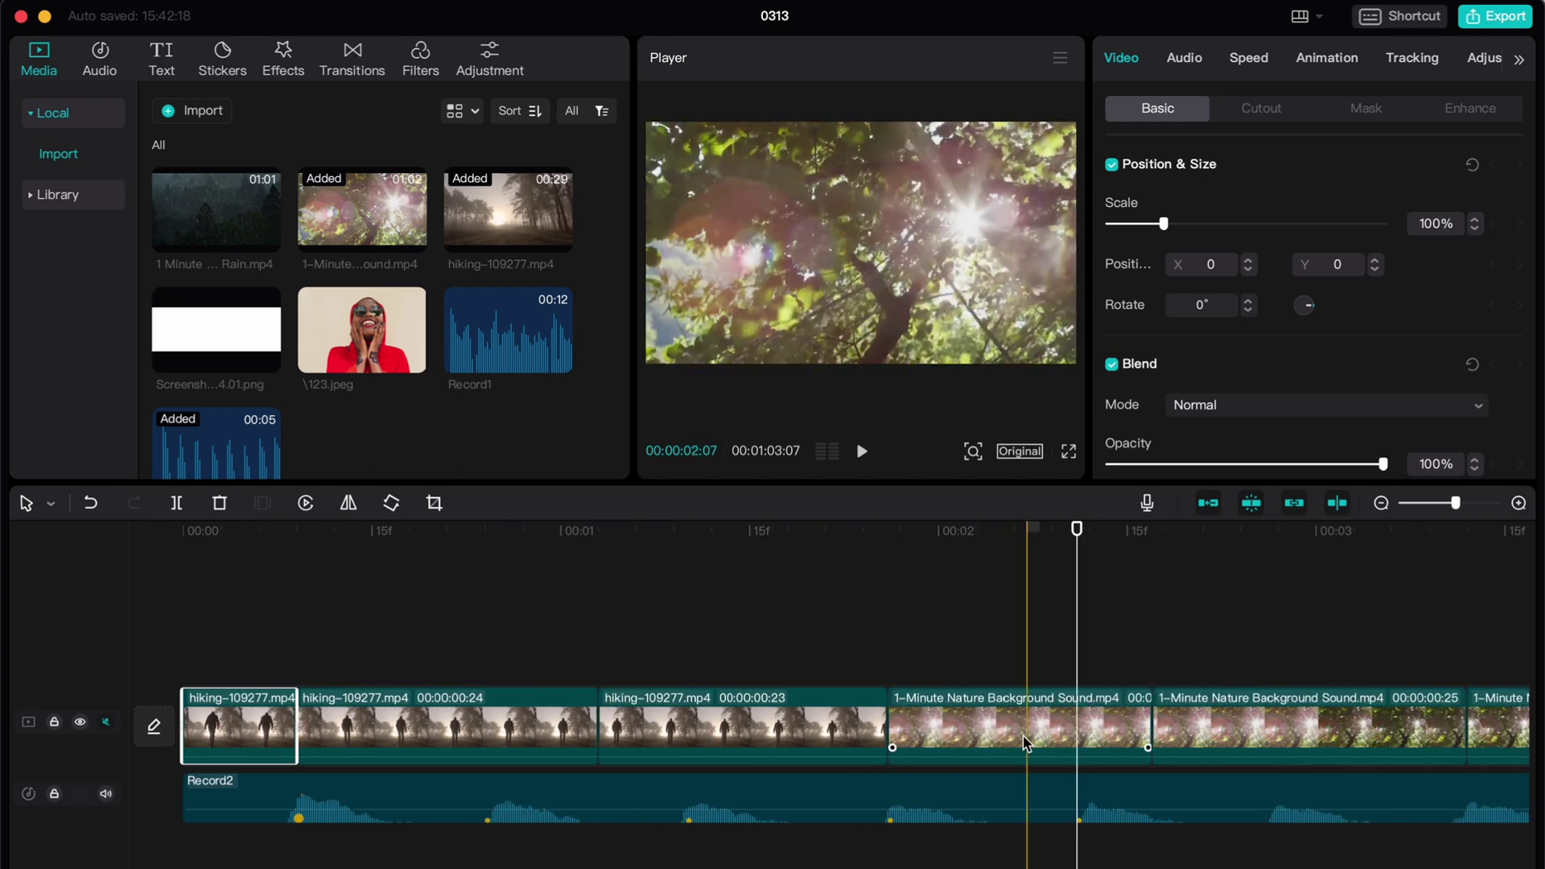
mouse_move(1037, 724)
left_mouse_down()
mouse_move(431, 697)
mouse_move(431, 713)
left_mouse_up()
left_click(672, 730)
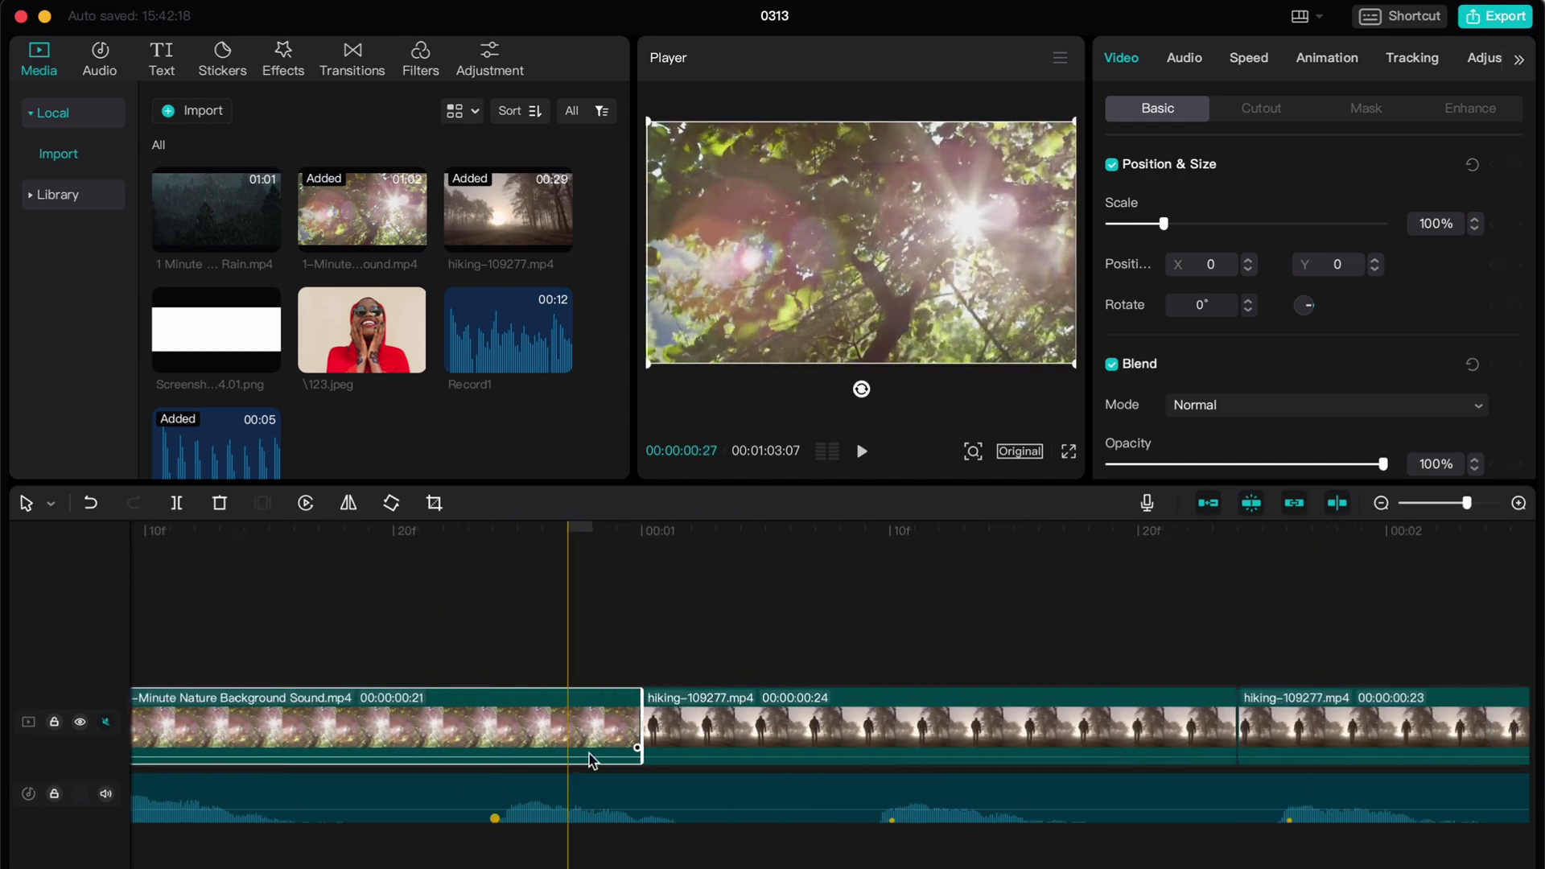
left_click_drag(645, 731, 495, 731)
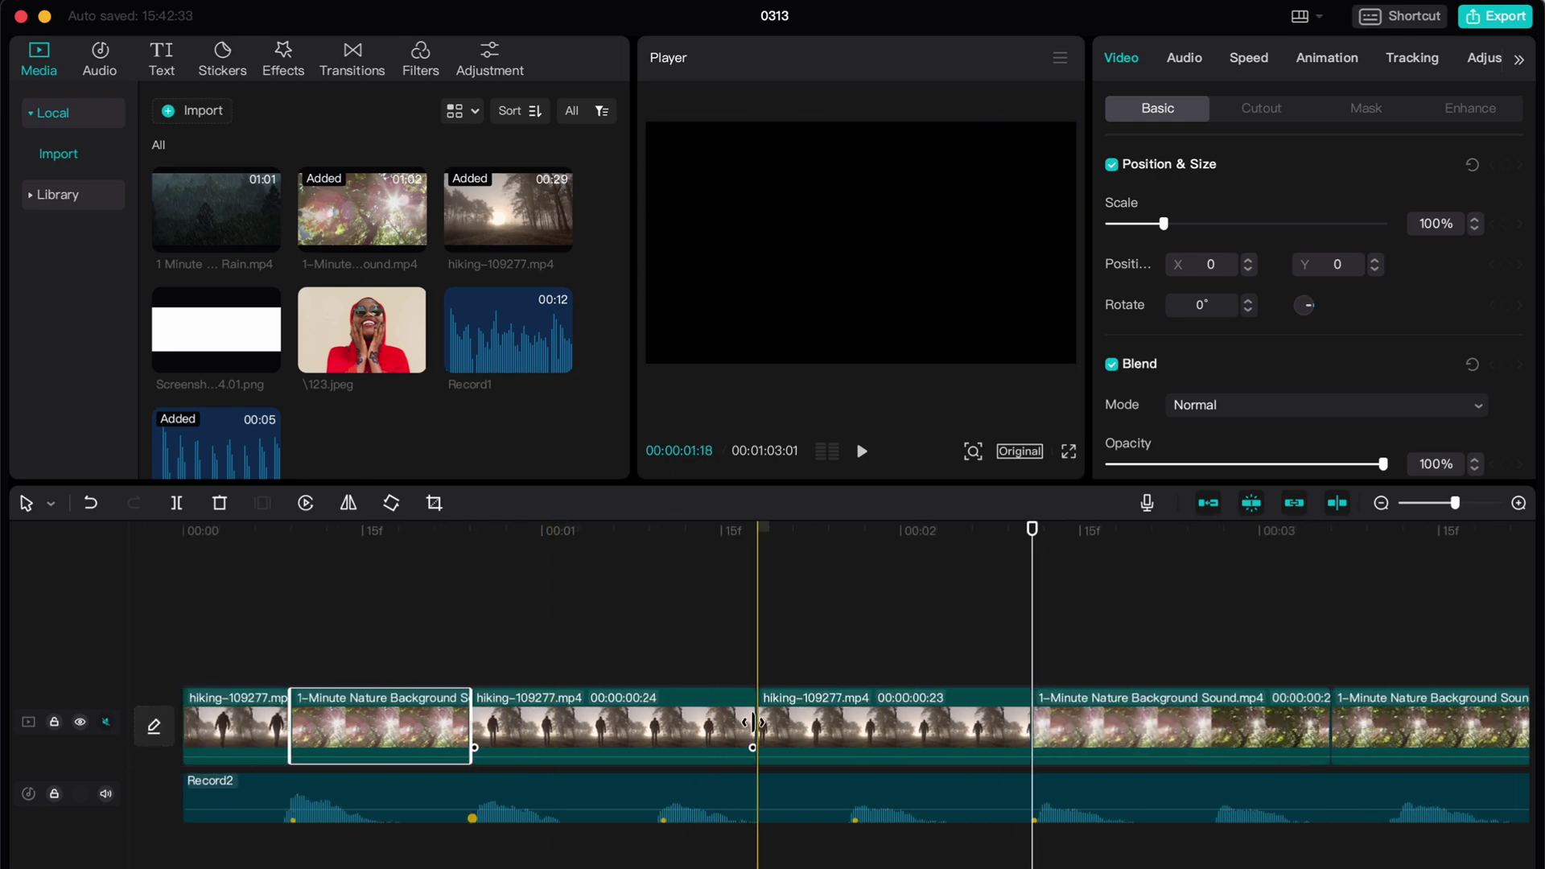
Step: Insert another beat-trimmed nature clip before the next hiking clip and trim that hiking clip to the beat
left_click_drag(672, 724, 661, 724)
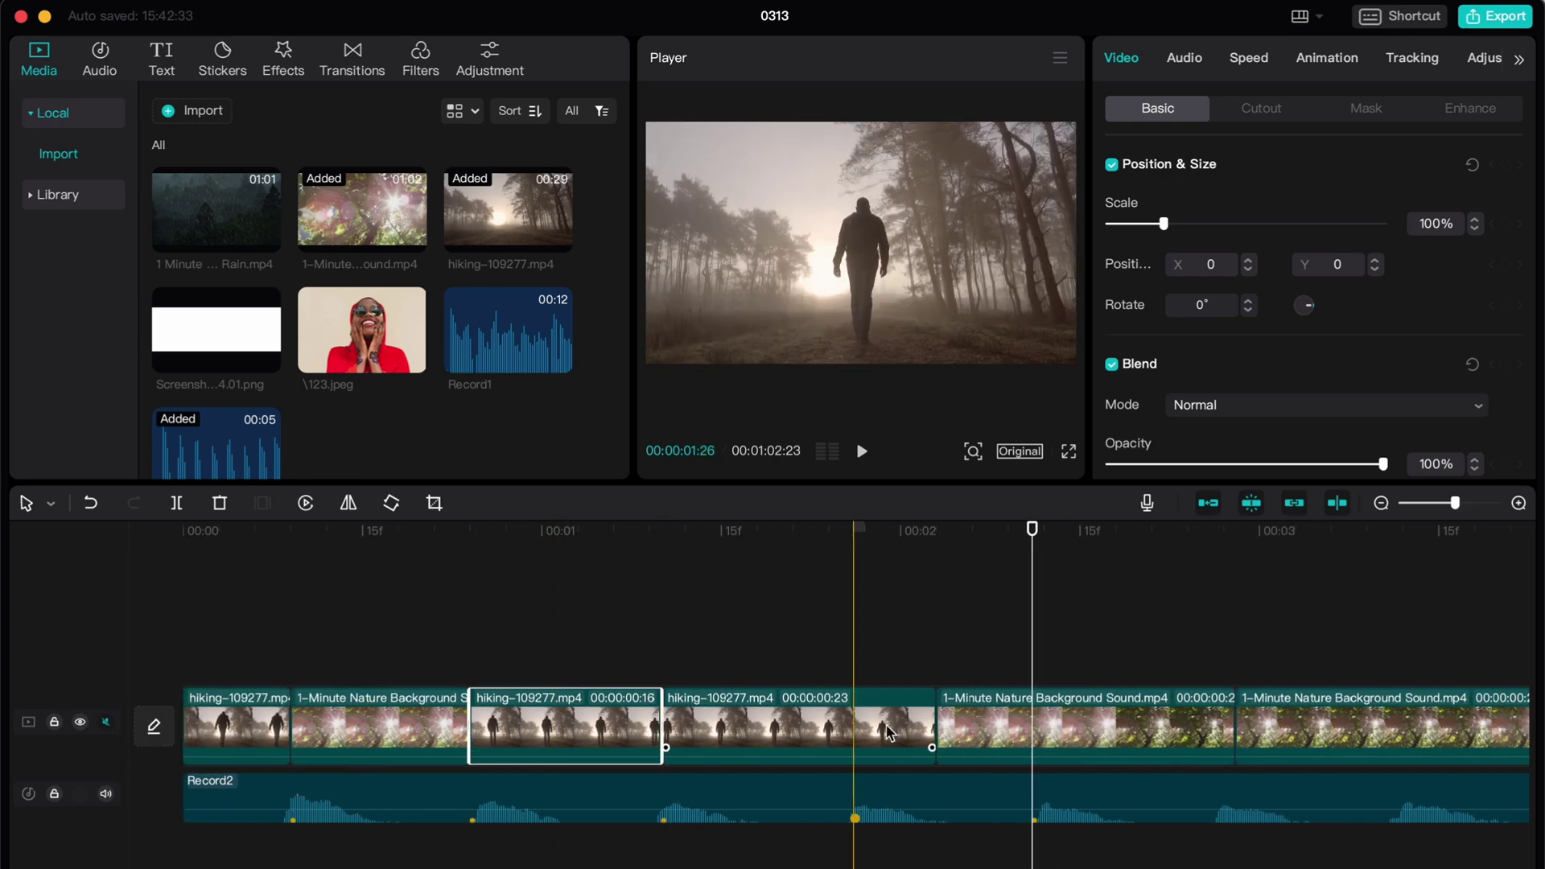
left_click_drag(1058, 724, 778, 724)
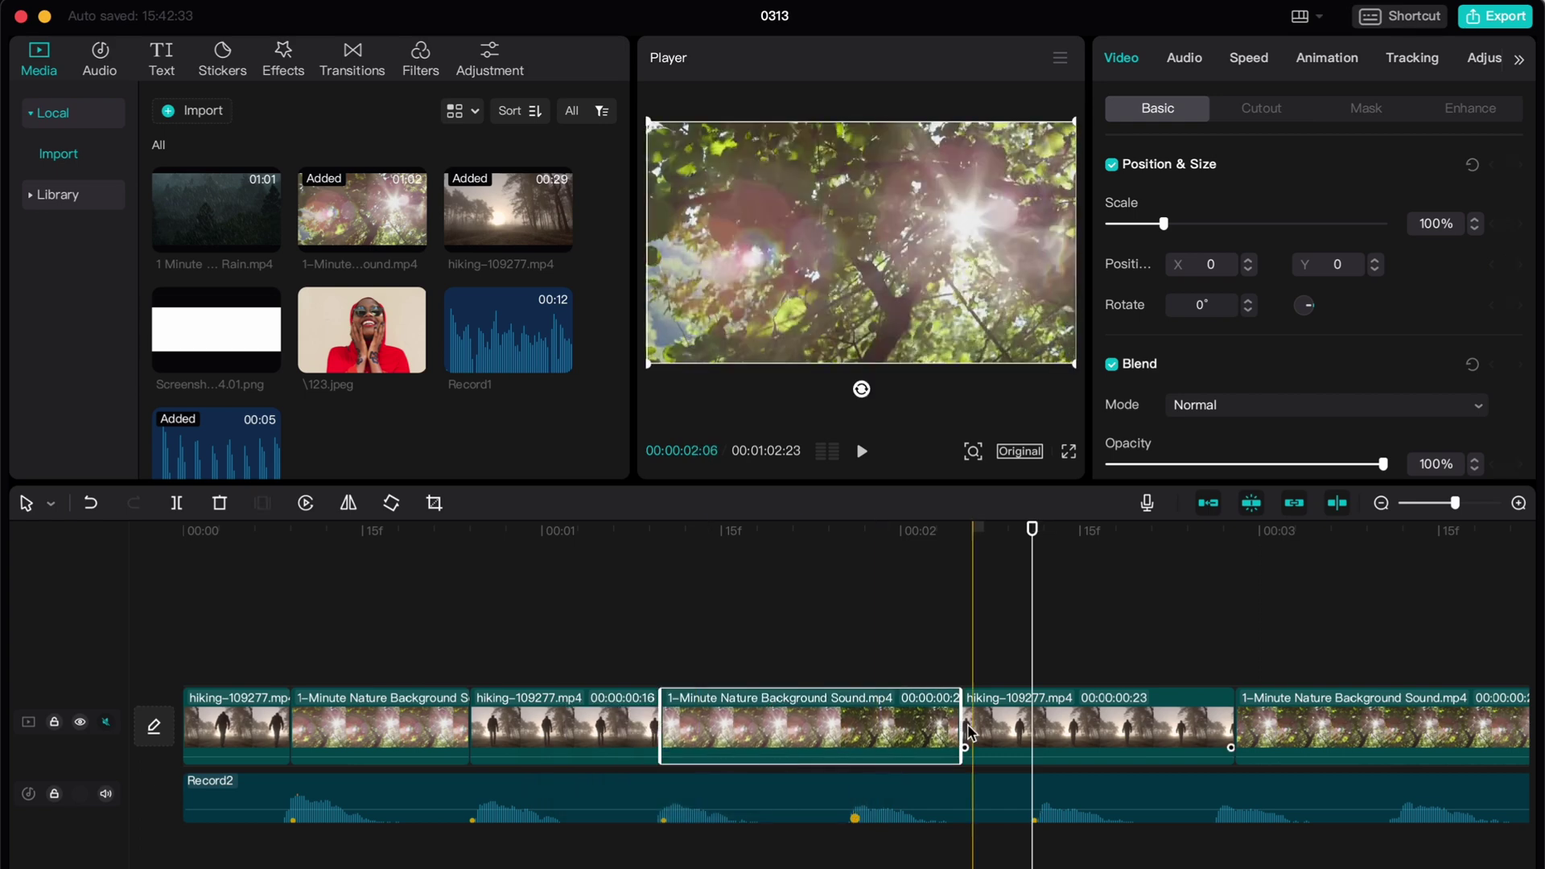
left_click_drag(957, 724, 852, 724)
left_click(965, 720)
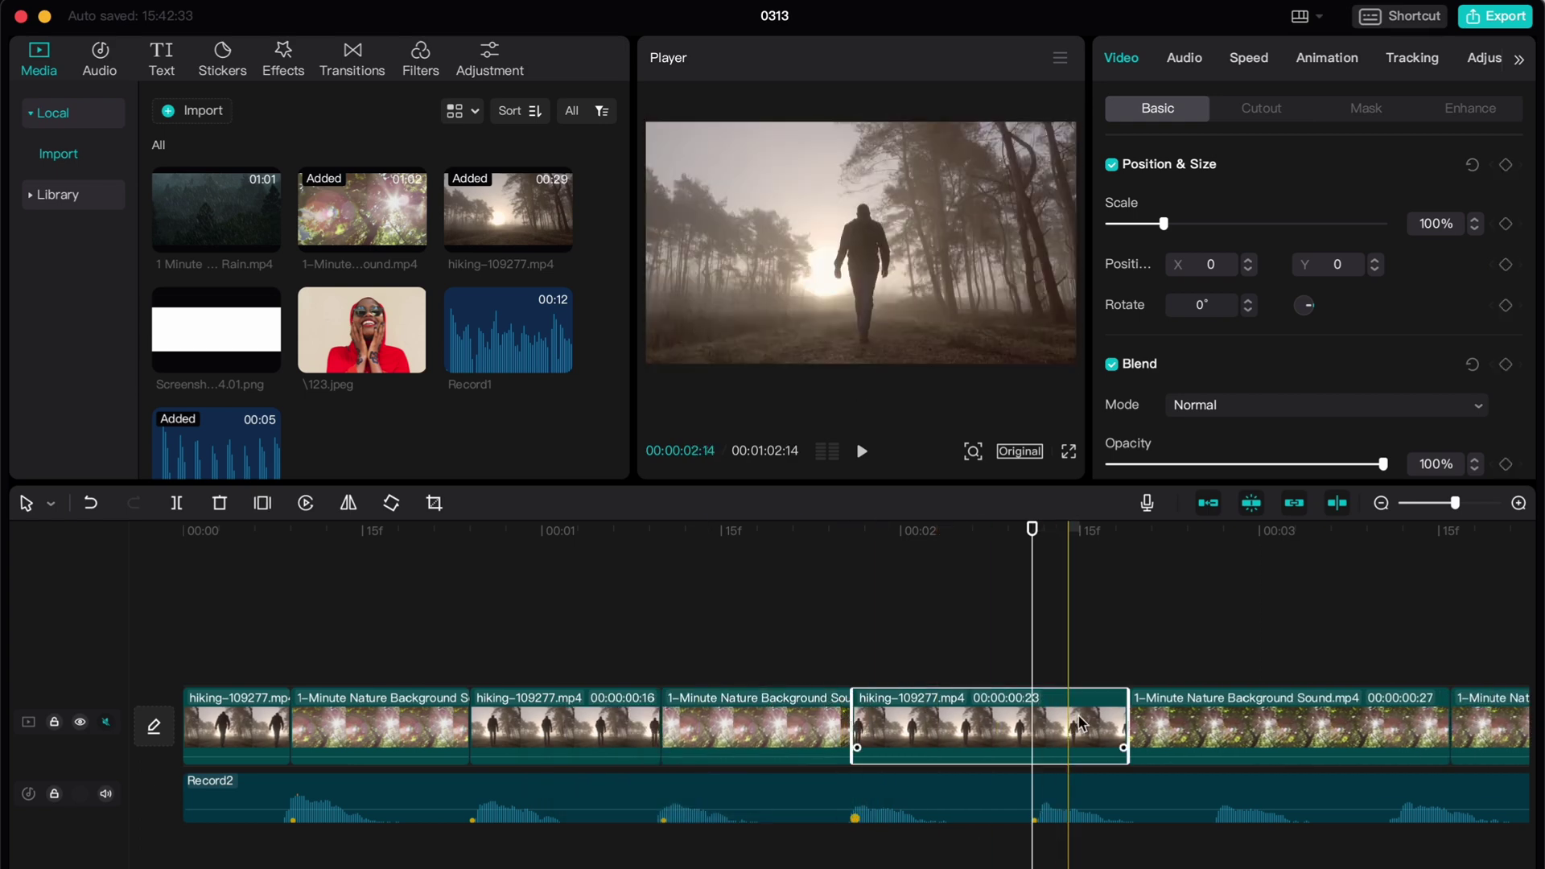
left_click_drag(1122, 724, 1033, 724)
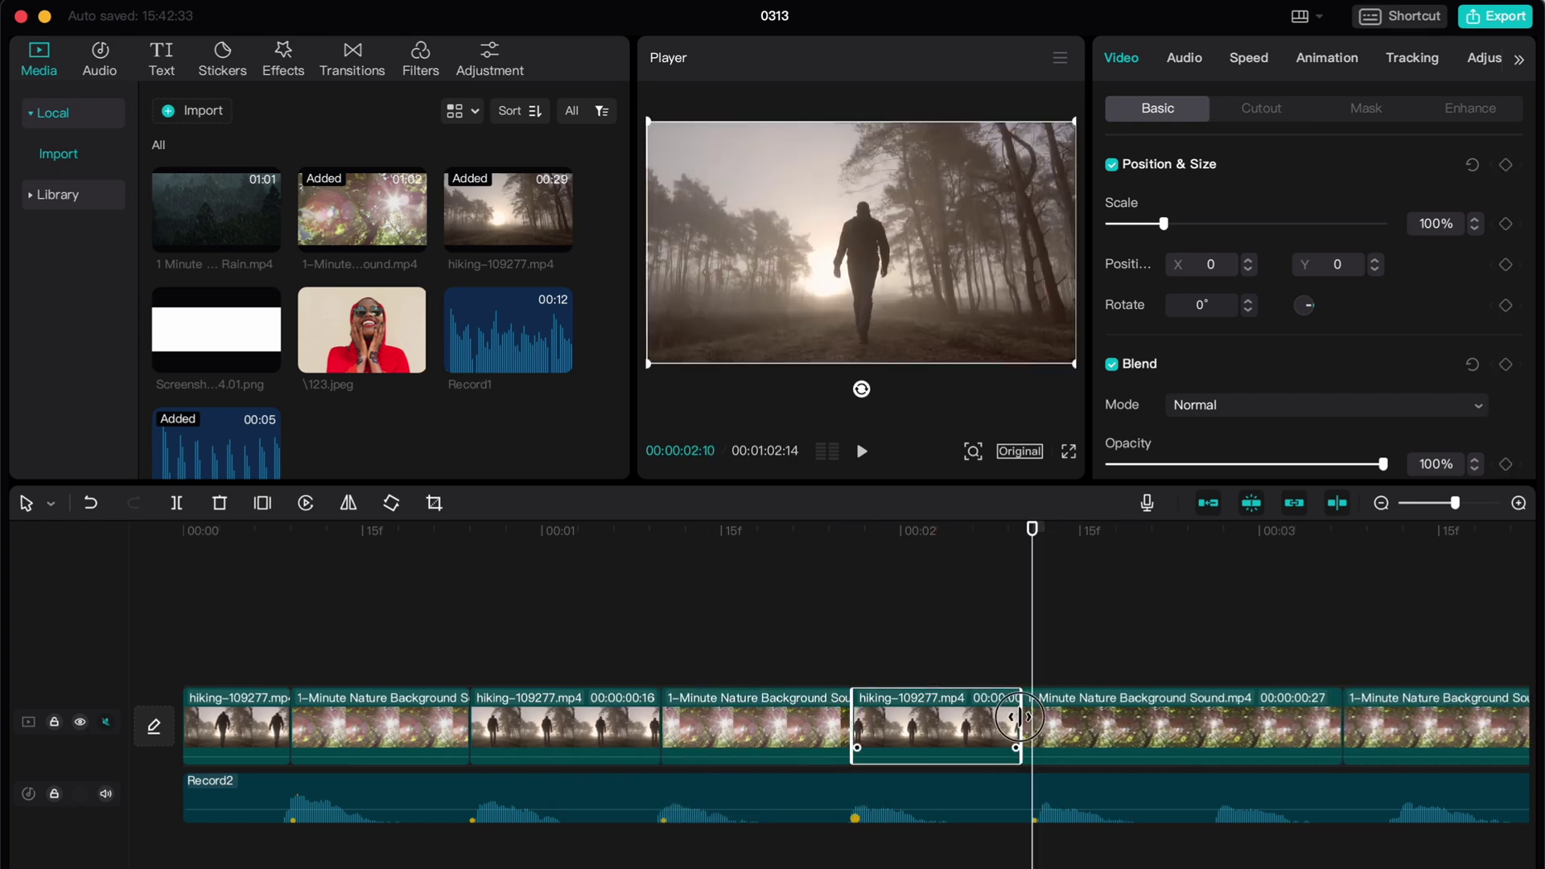
Step: Play the edit from the beginning and mute the Record2 audio track
left_click_drag(1031, 529, 249, 530)
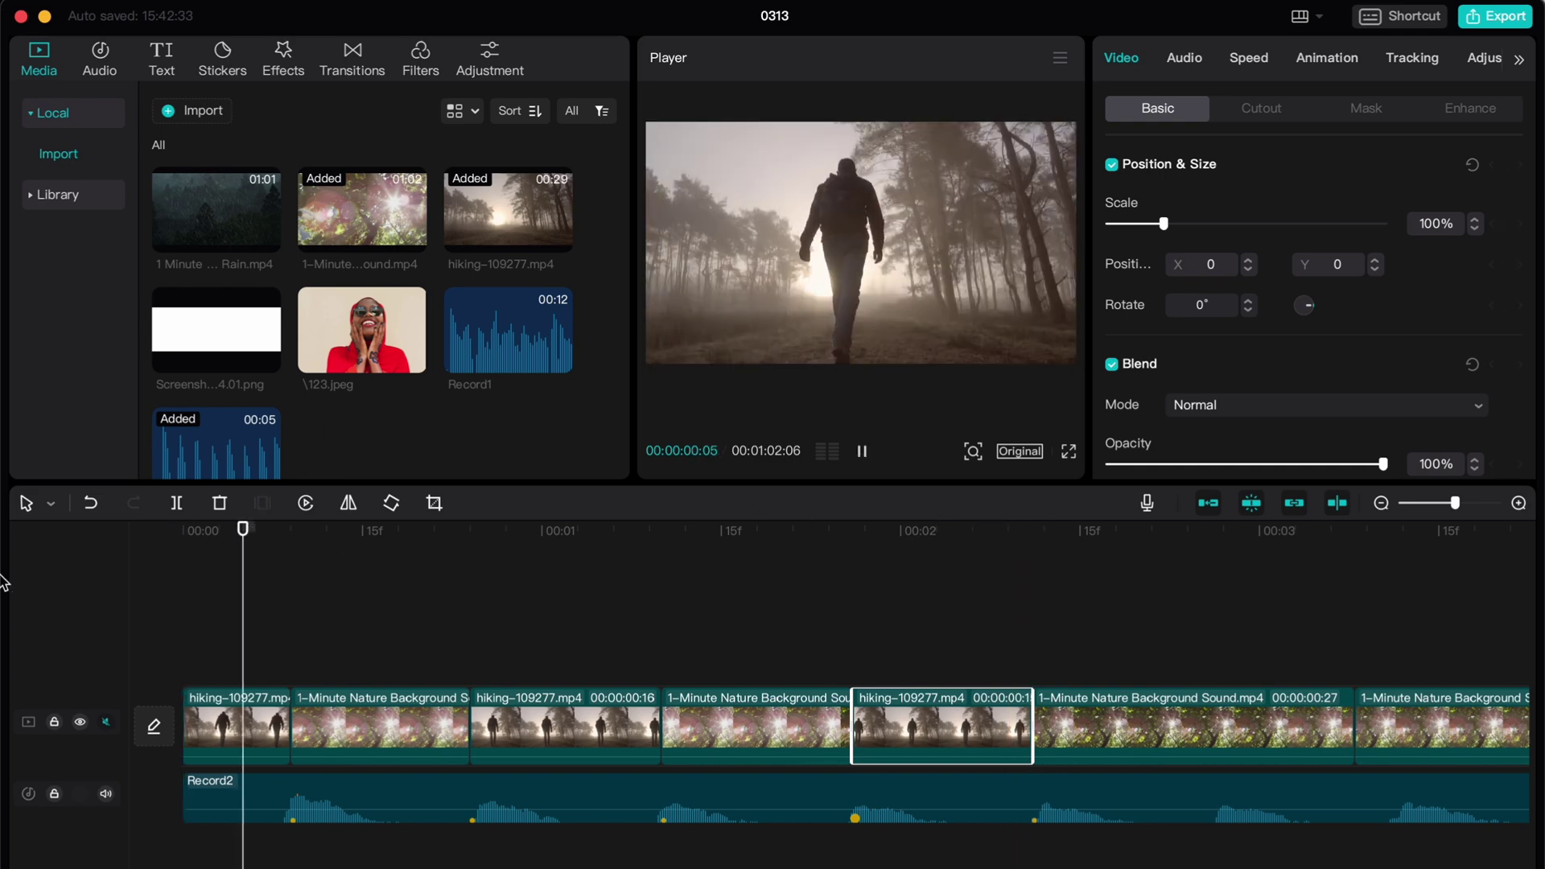
left_click(105, 795)
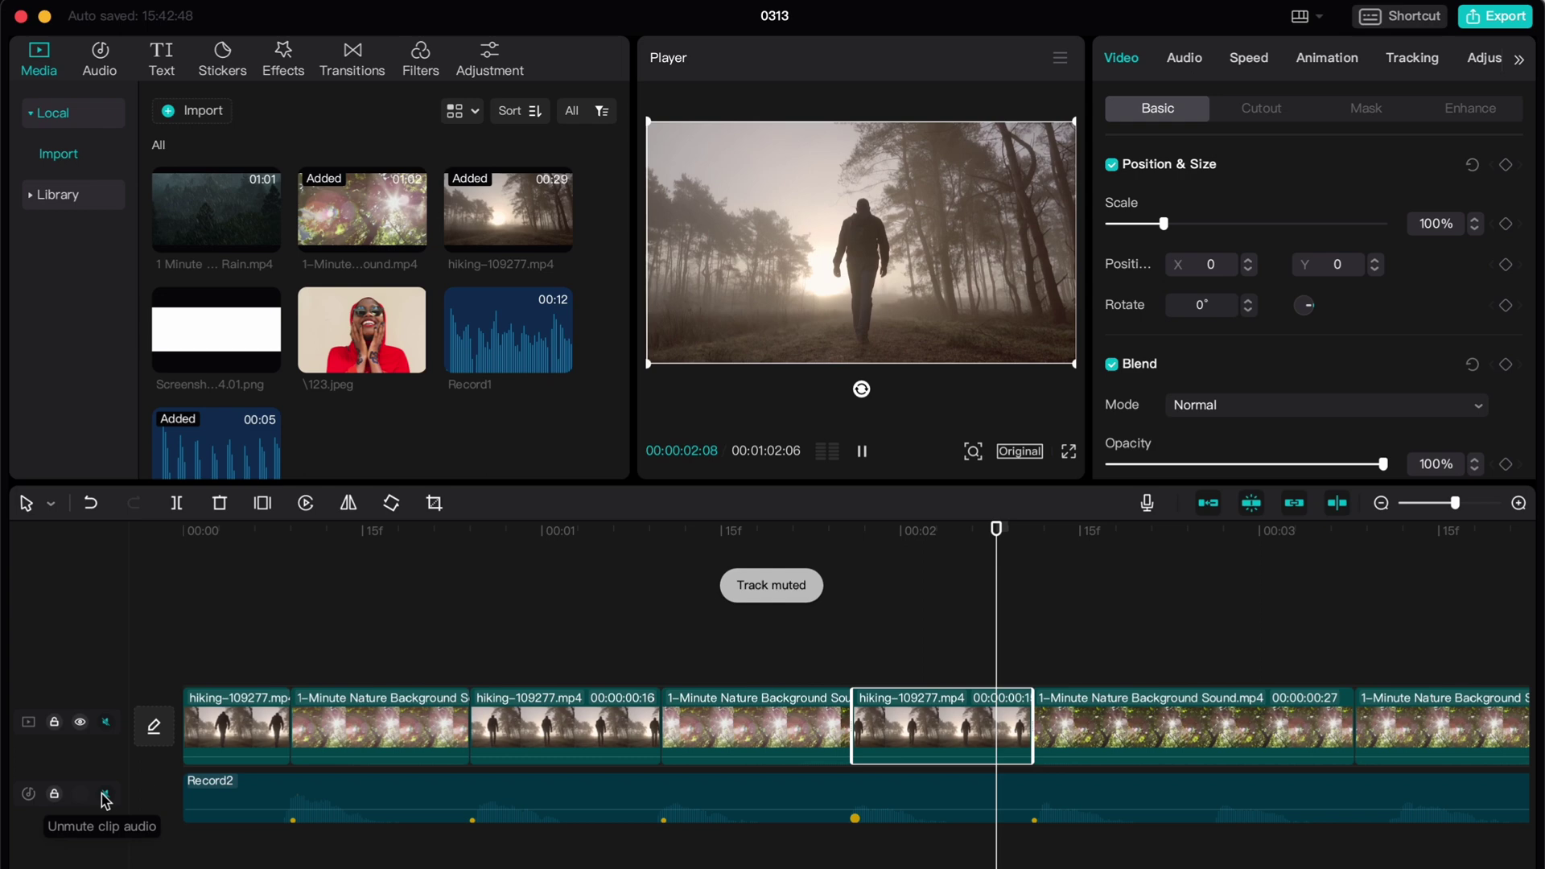
left_click(1052, 821)
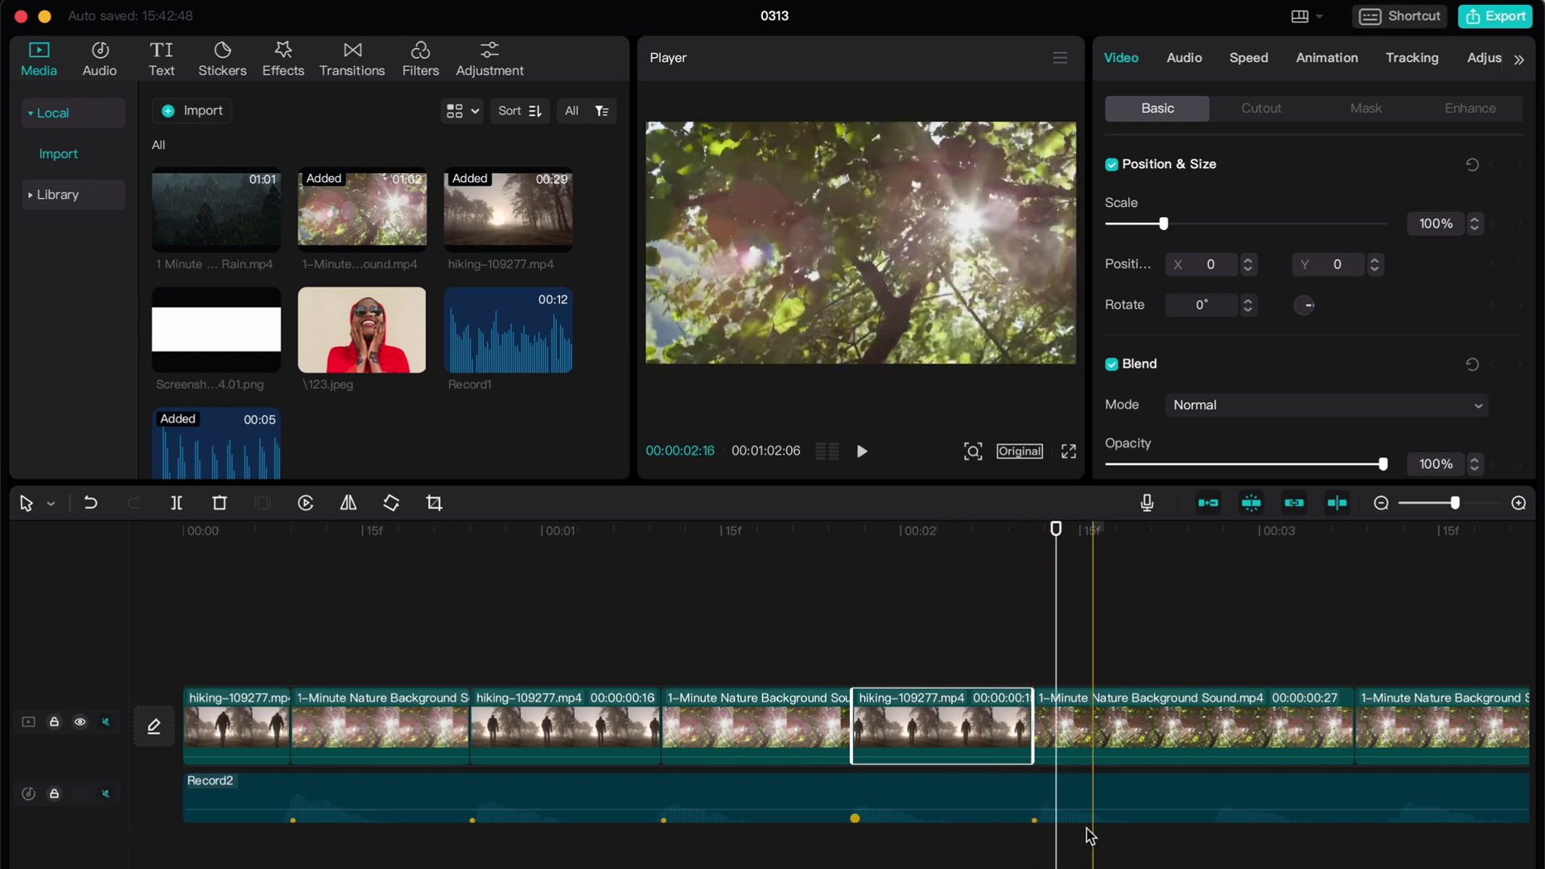
scroll(1082, 813, "up", 5)
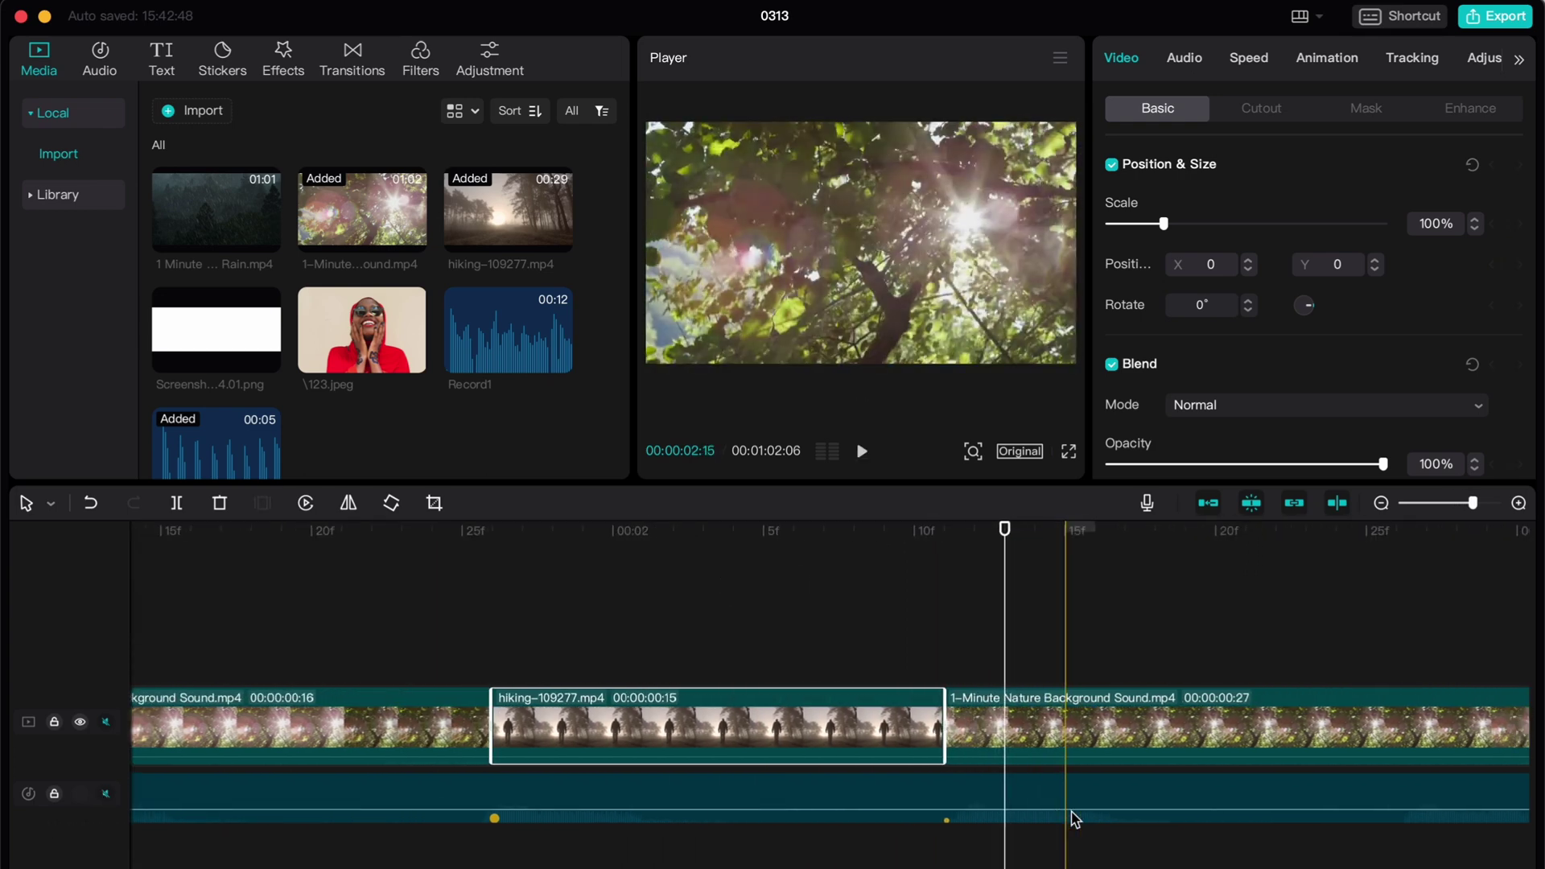
scroll(1068, 826, "up", 4)
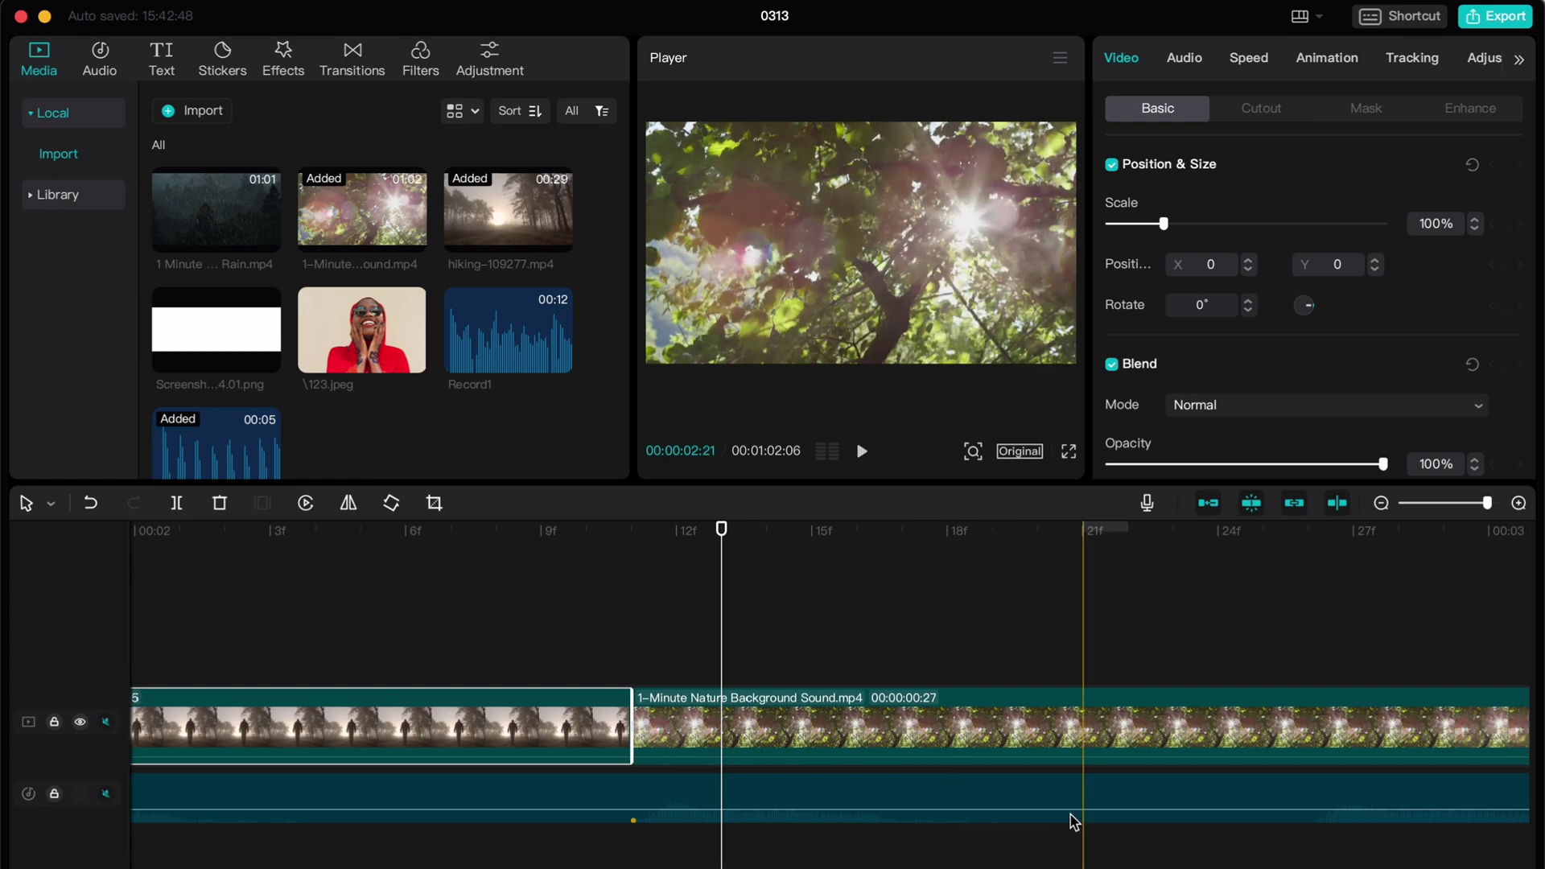
scroll(1048, 803, "down", 2)
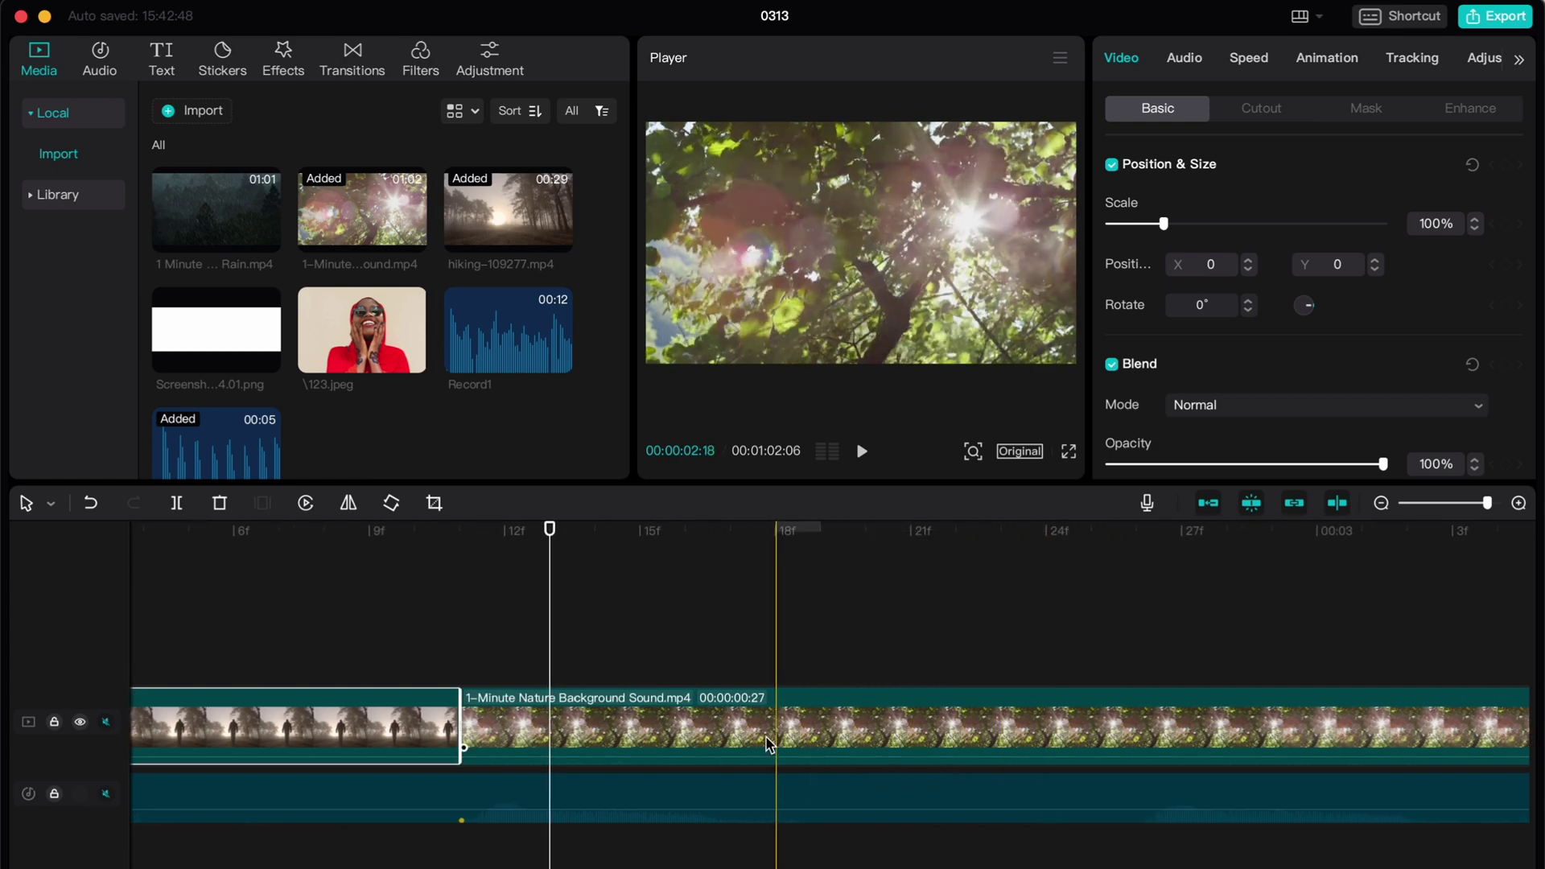
scroll(761, 742, "up", 2)
scroll(780, 739, "up", 2)
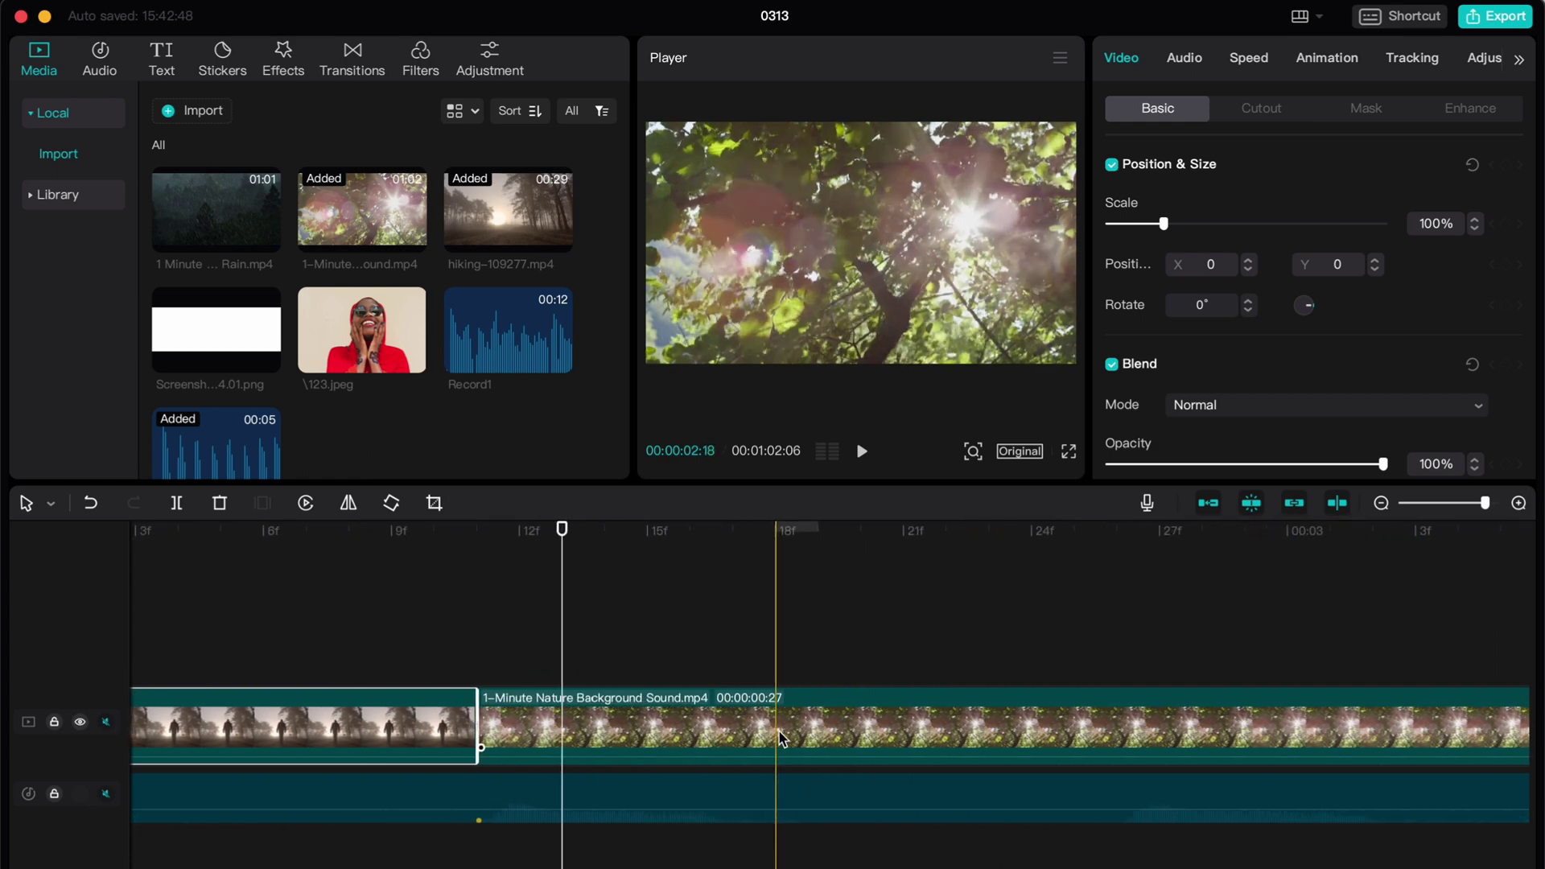